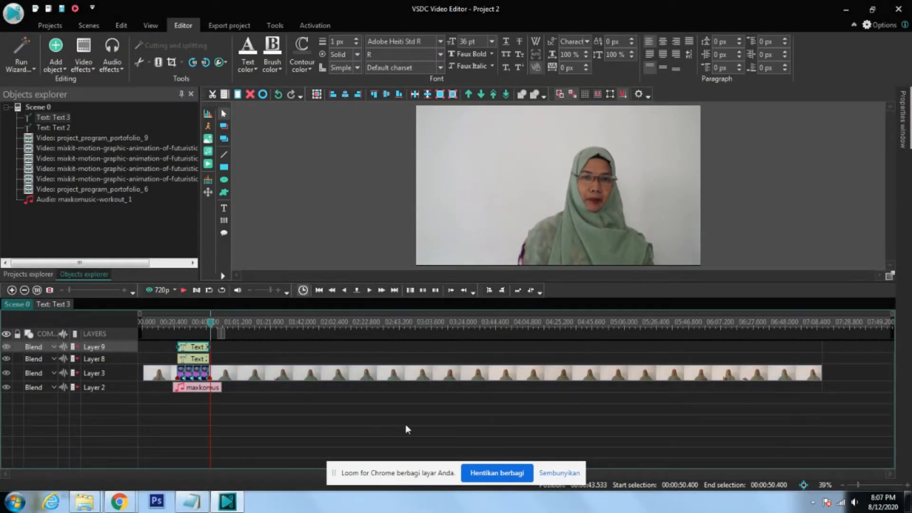
- Align the music clip's start with the title text clips and trim its end to match them
drag(70, 290, 86, 289)
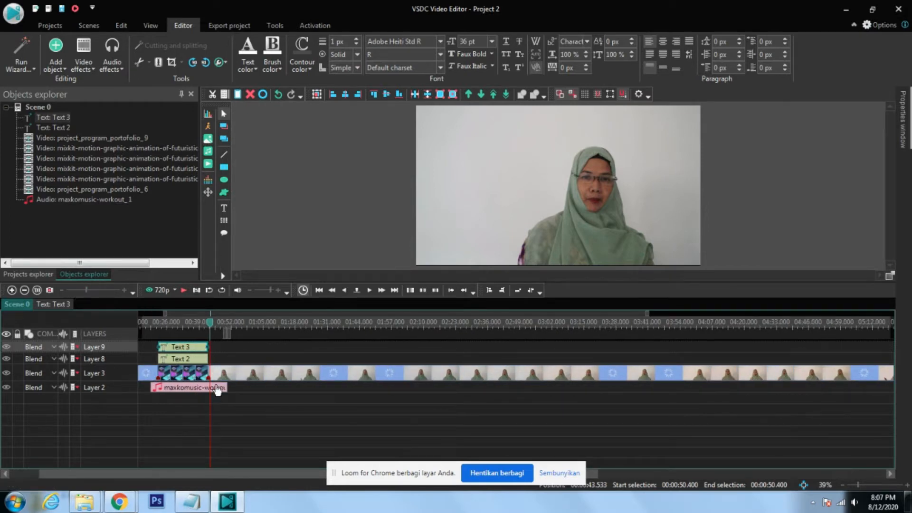
mouse_move(216, 388)
mouse_down()
mouse_move(199, 388)
mouse_move(210, 389)
mouse_up()
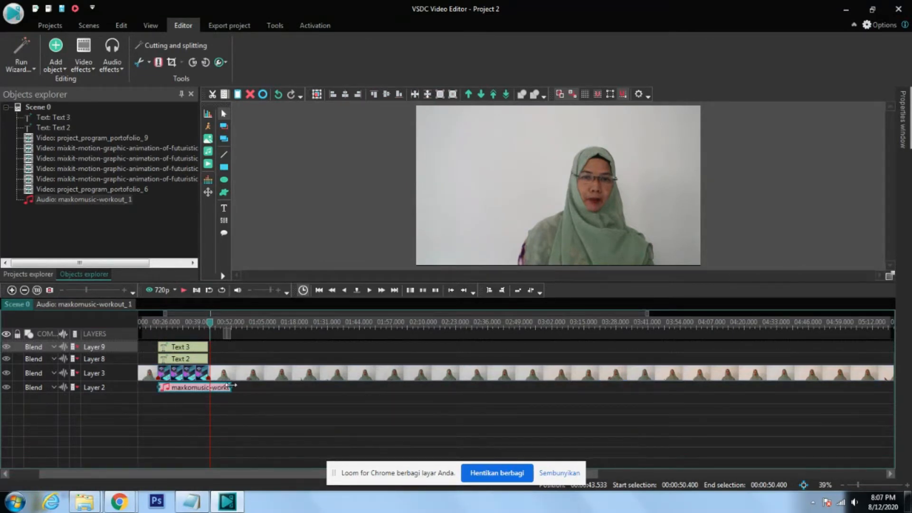
- Add a fade-out audio effect to the maxkomusic-workout_1 clip, positioned to scene end, and preview the result in the main scene
right_click(204, 392)
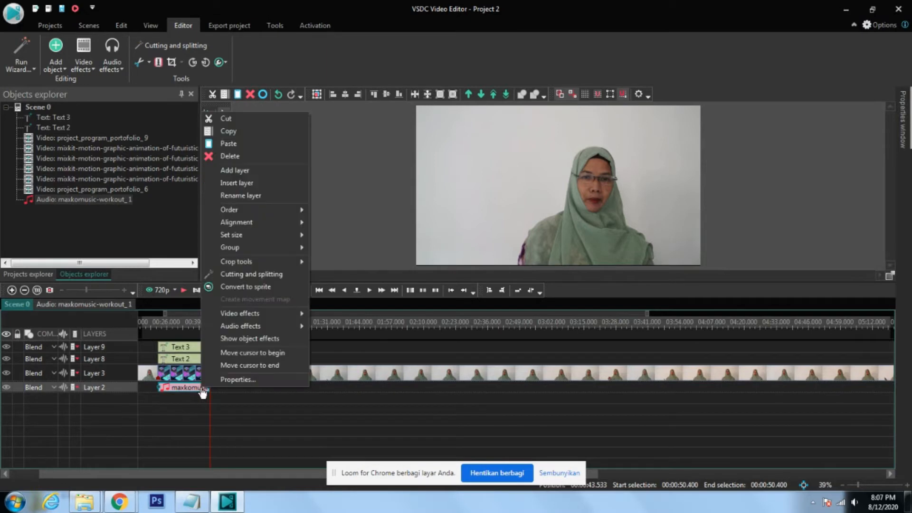
mouse_move(276, 322)
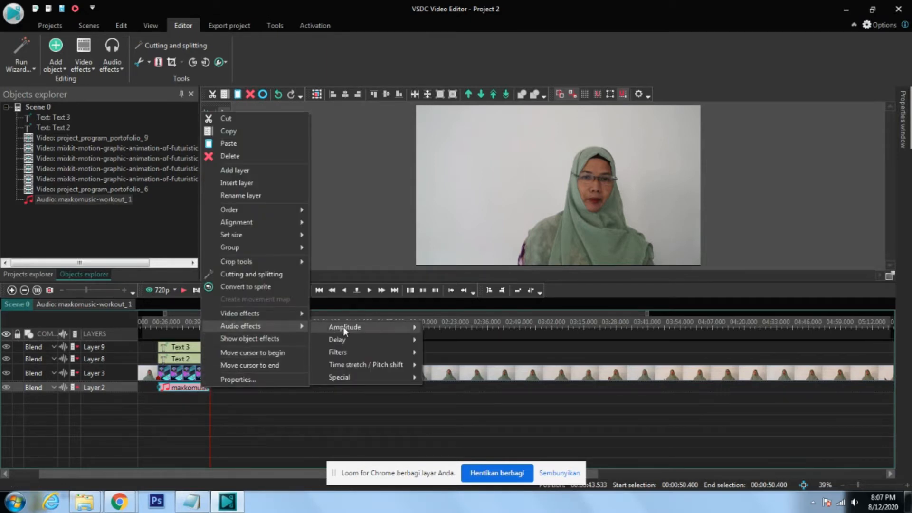
mouse_move(360, 352)
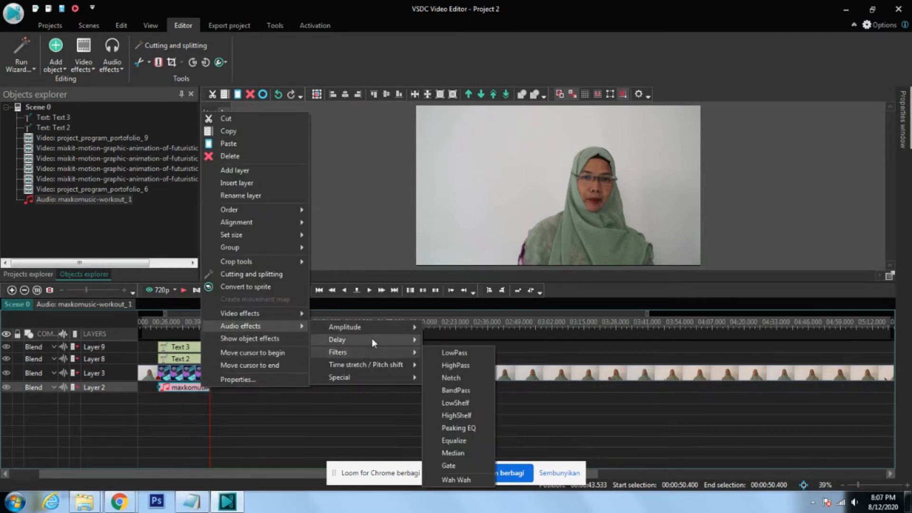
mouse_move(374, 332)
click(460, 355)
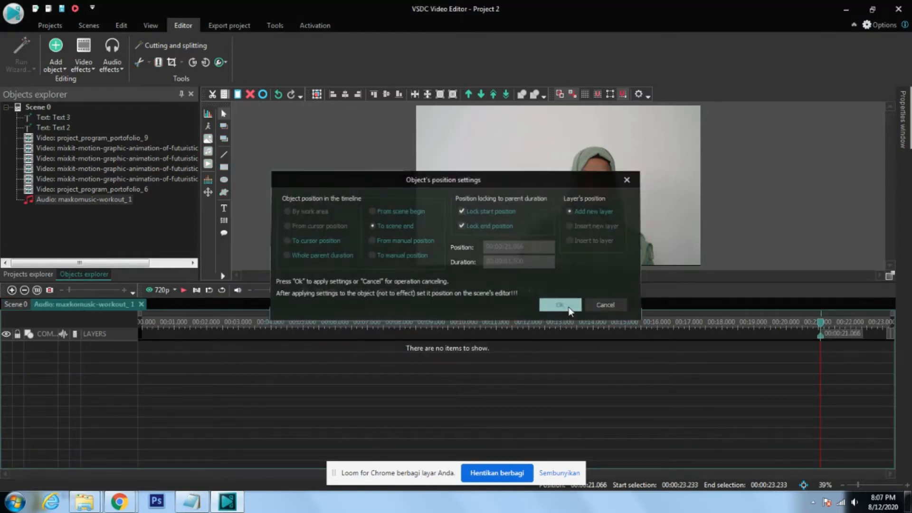
click(565, 307)
double_click(24, 107)
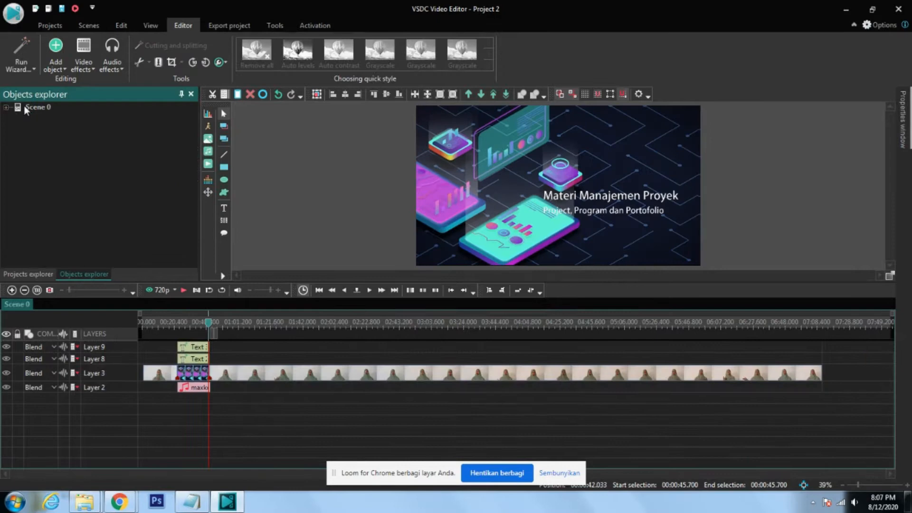
click(185, 288)
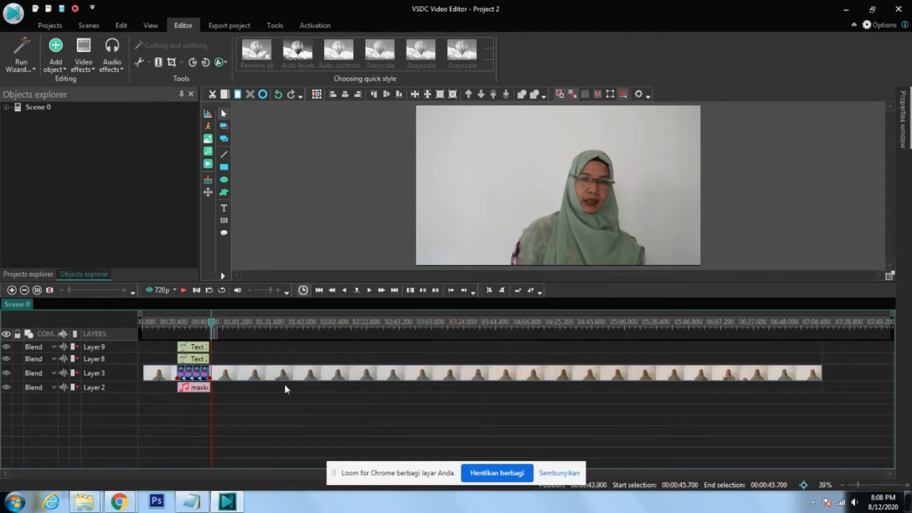
- Add a Fade In transparency effect to the project_program_portofolio_9 video, positioned from scene begin, and return to the main scene
click(230, 376)
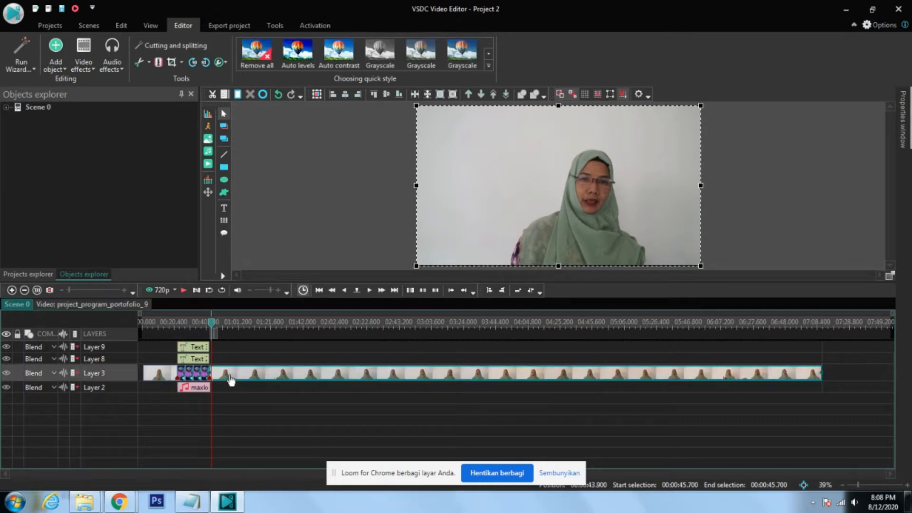
right_click(231, 380)
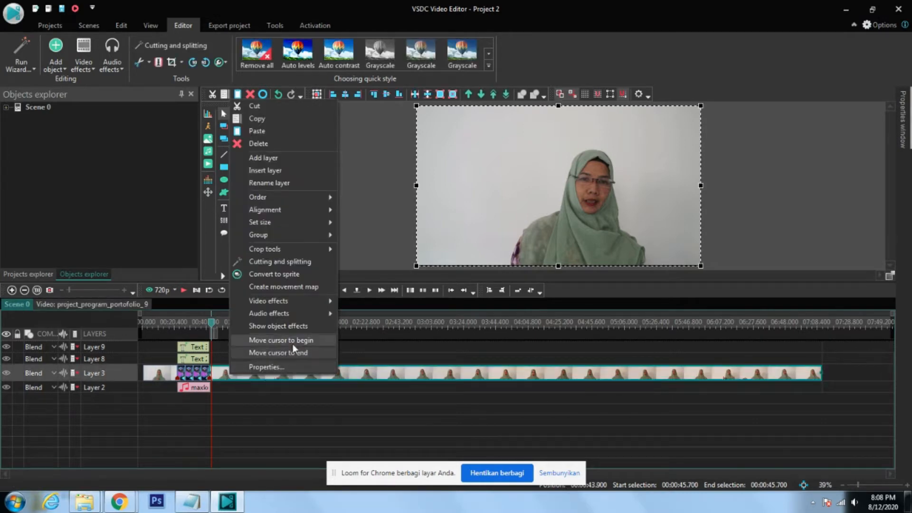
mouse_move(334, 296)
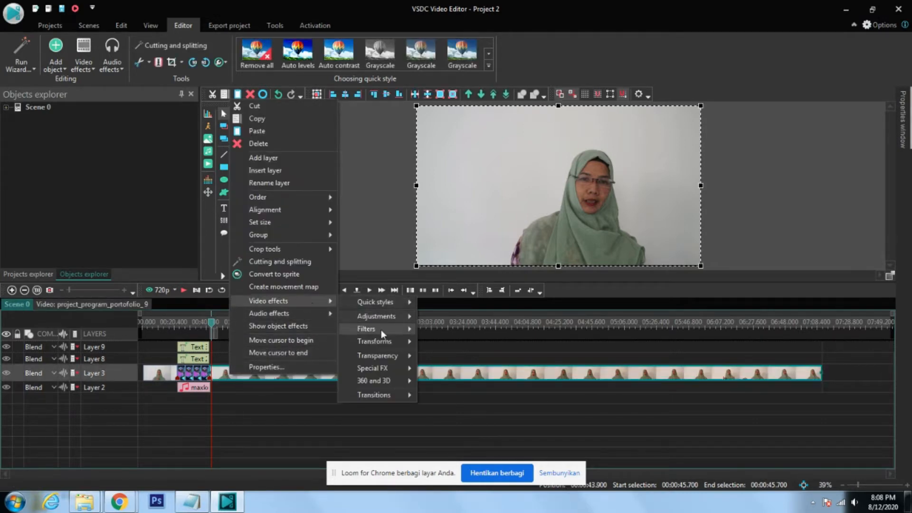
mouse_move(392, 329)
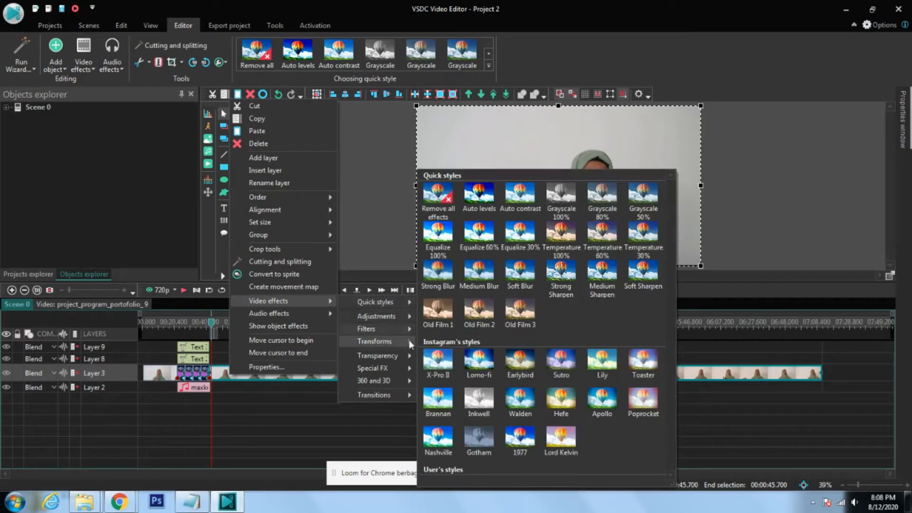
mouse_move(410, 354)
click(440, 357)
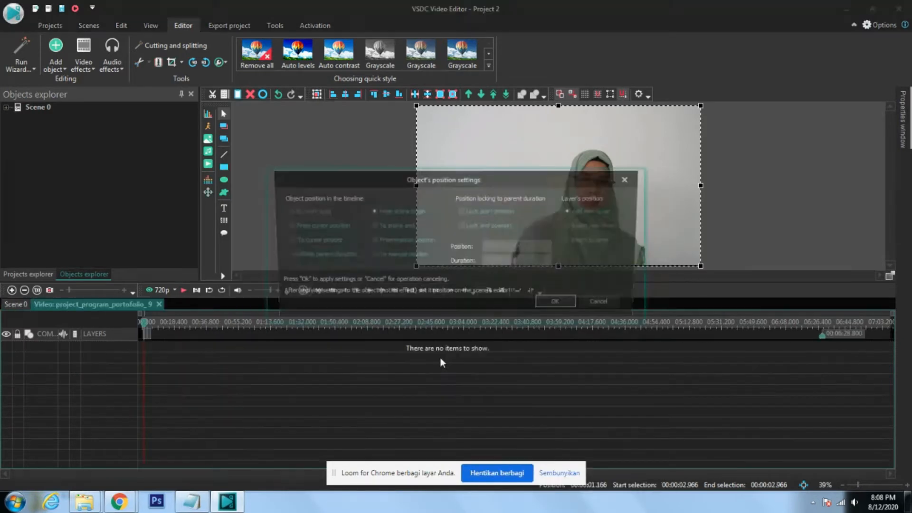
click(559, 305)
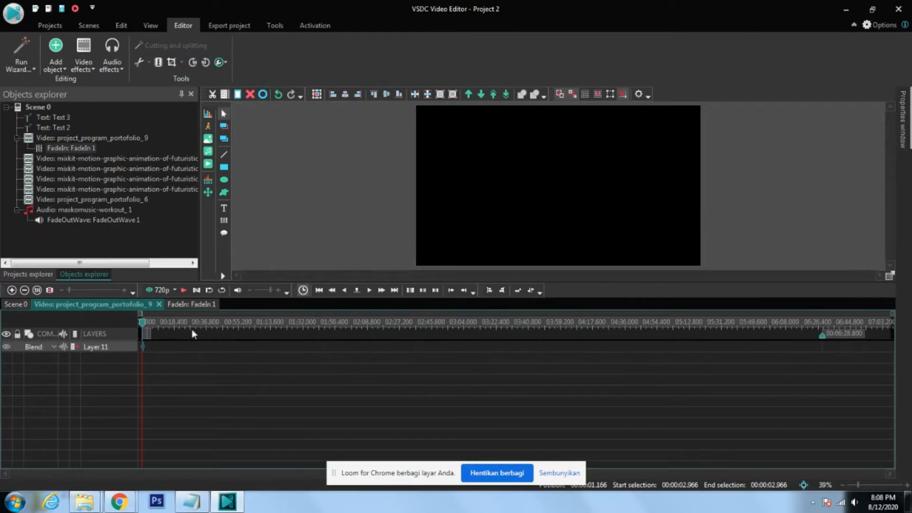
double_click(49, 112)
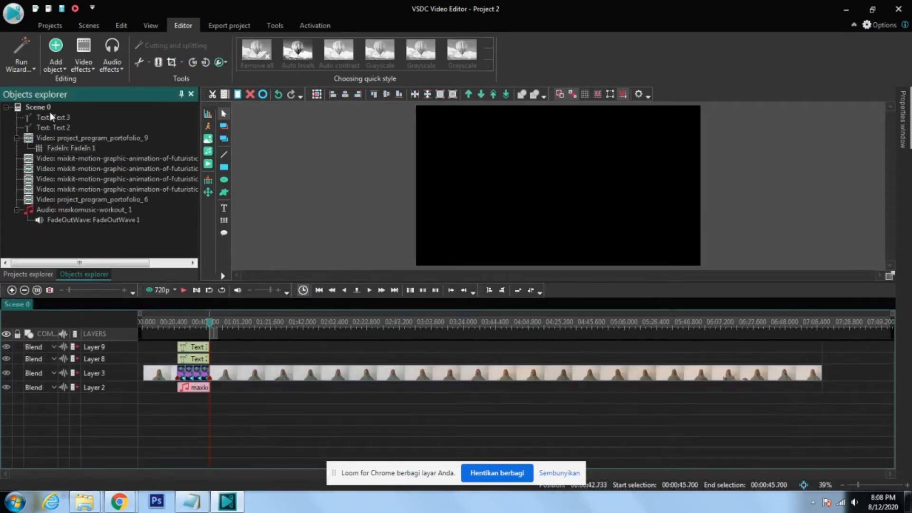
- Preview the transition from the intro animation to the main video, starting at about 00:00:40
drag(207, 327, 205, 328)
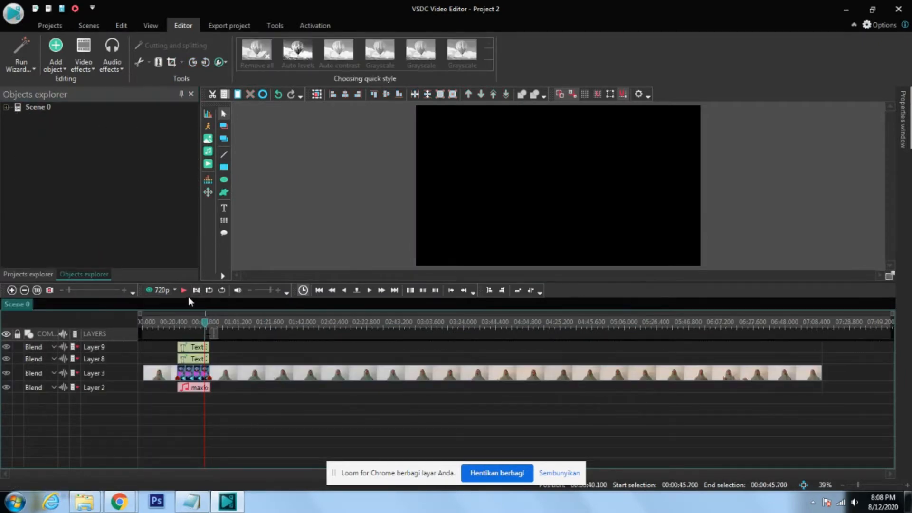
click(184, 290)
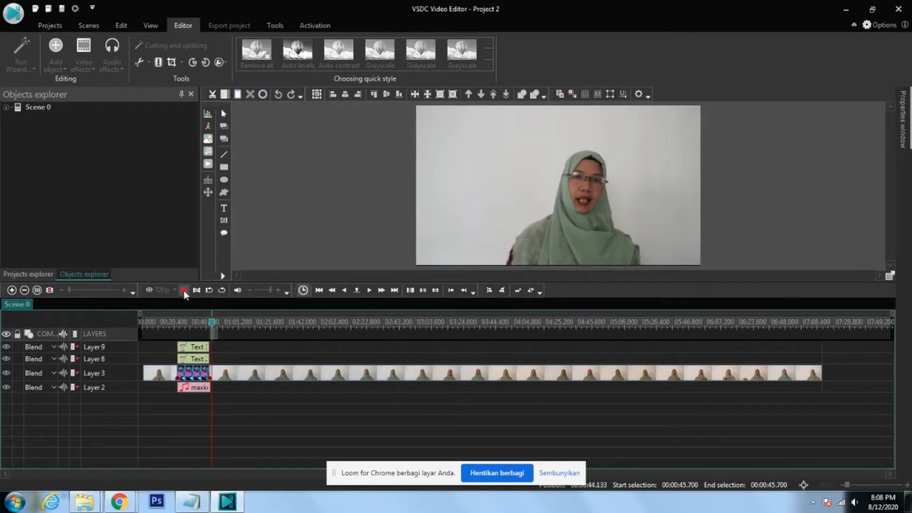
click(184, 291)
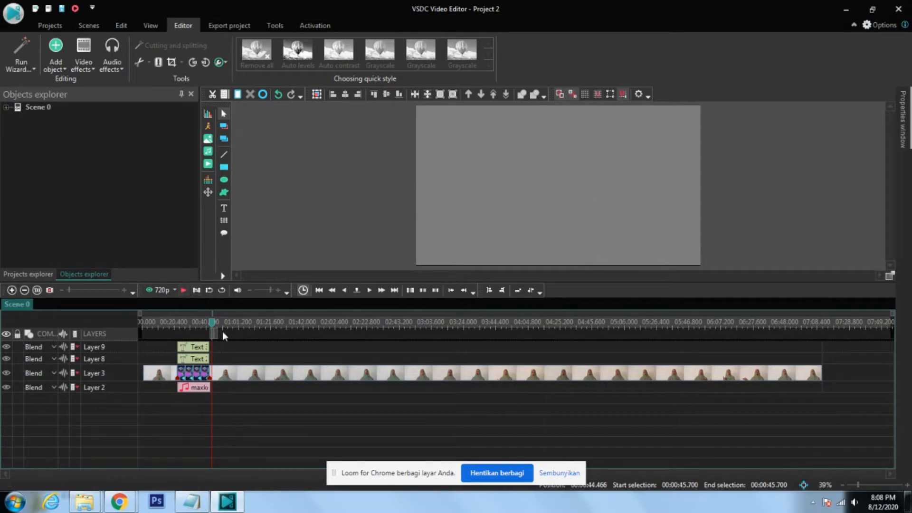
- Try to apply a transparency effect to both title text clips at once
click(210, 322)
click(203, 348)
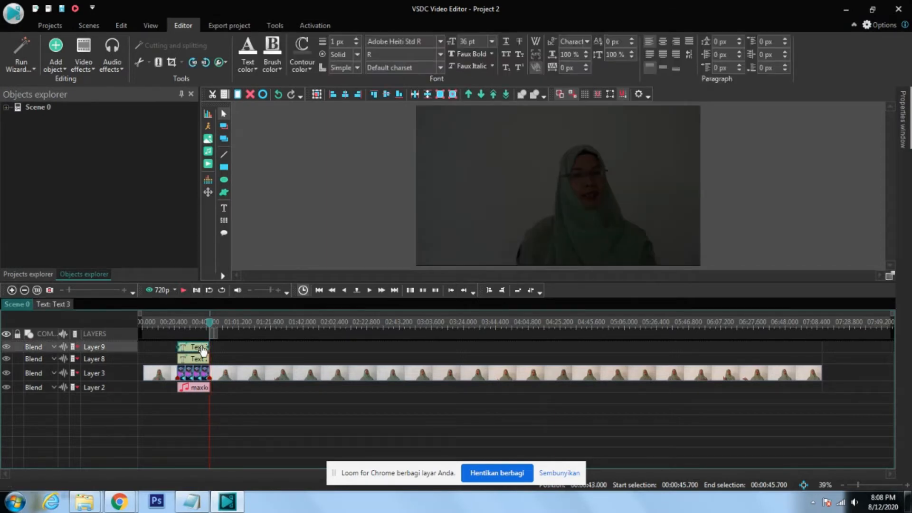
ctrl+click(204, 361)
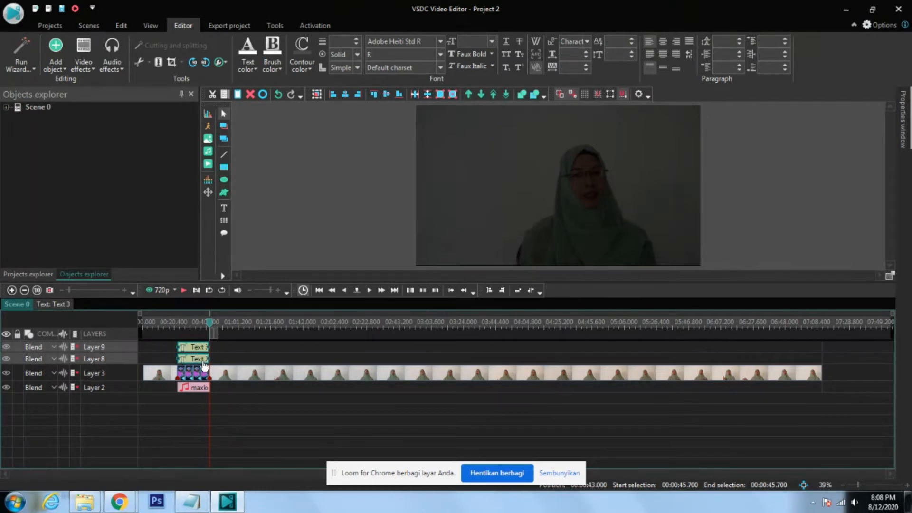
right_click(204, 365)
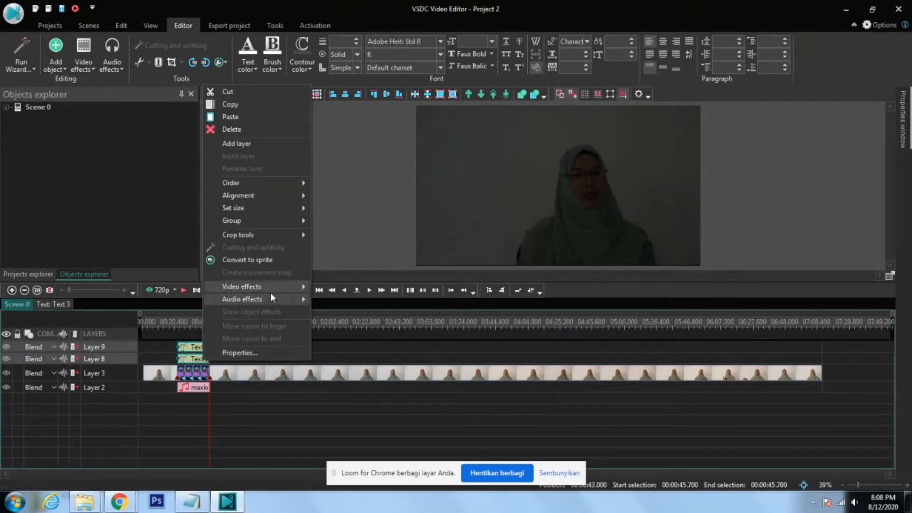
mouse_move(273, 286)
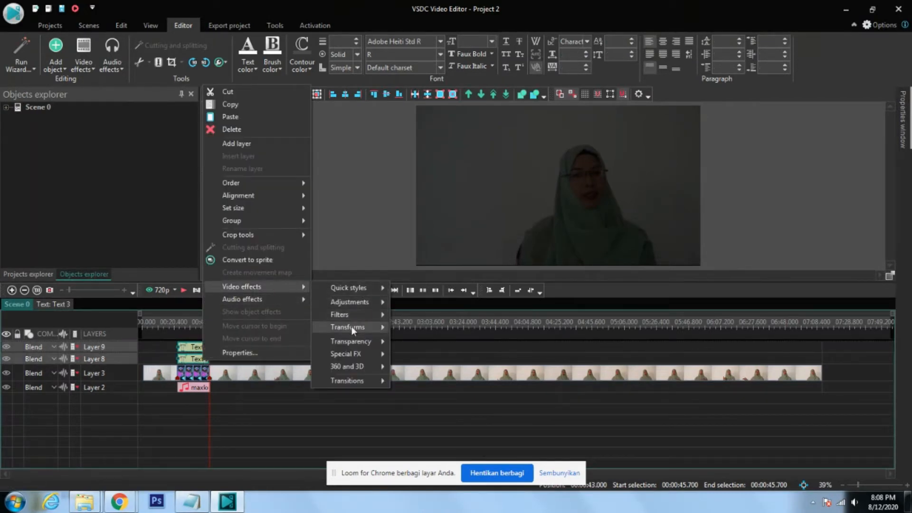
mouse_move(362, 343)
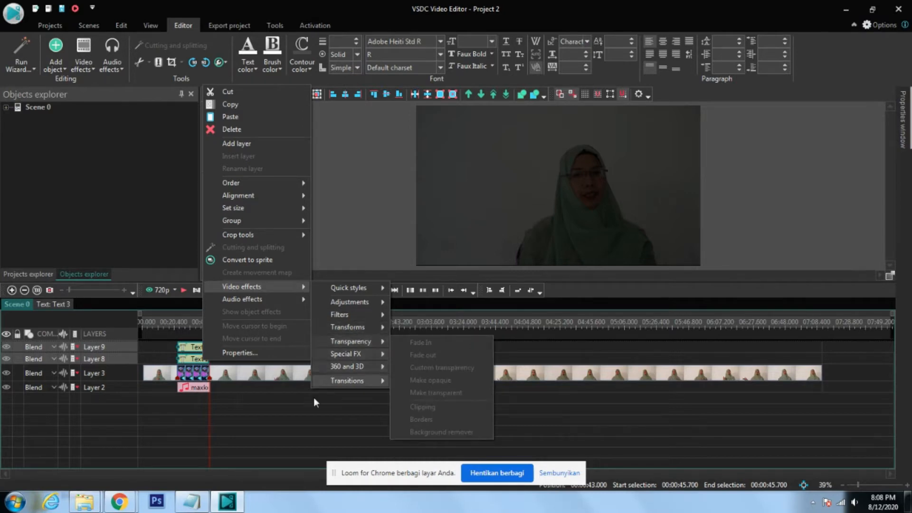
click(198, 388)
- Add a Fade In transparency effect to the Text 3 subtitle, positioned from scene begin on a new layer
click(204, 350)
right_click(204, 349)
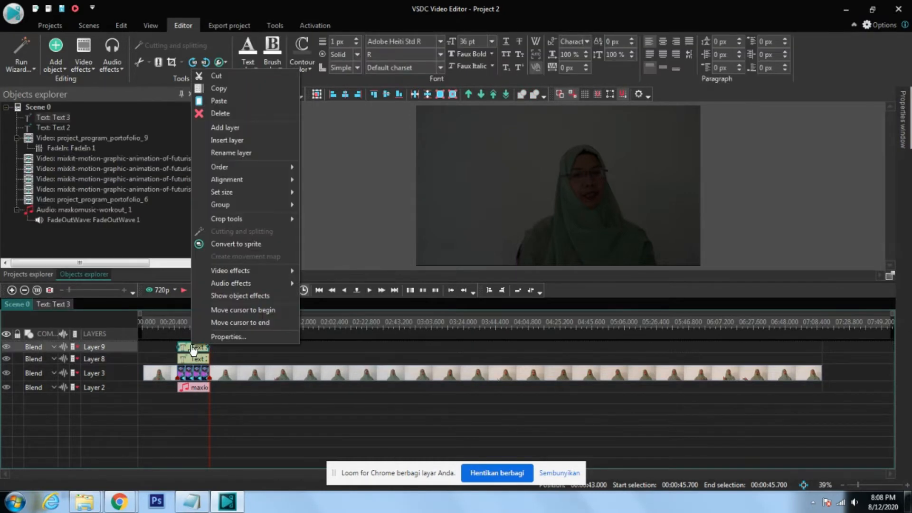
mouse_move(255, 268)
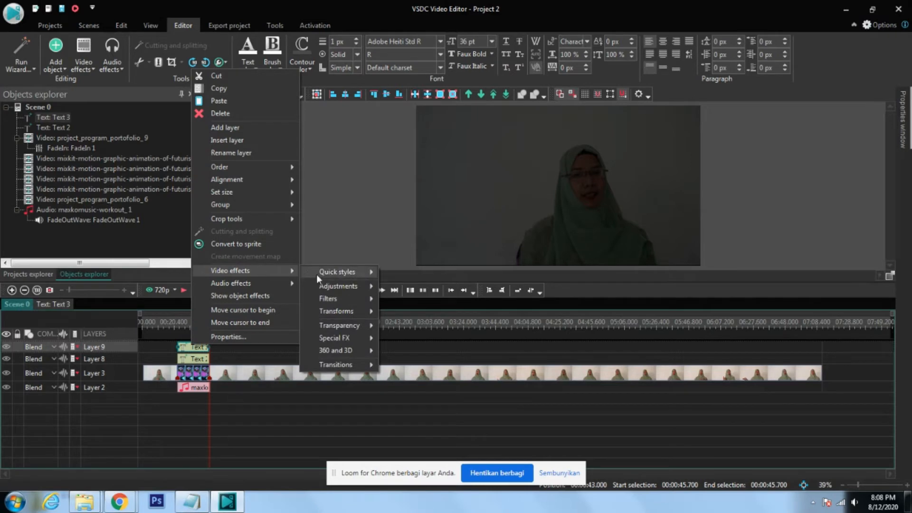
mouse_move(350, 325)
click(404, 327)
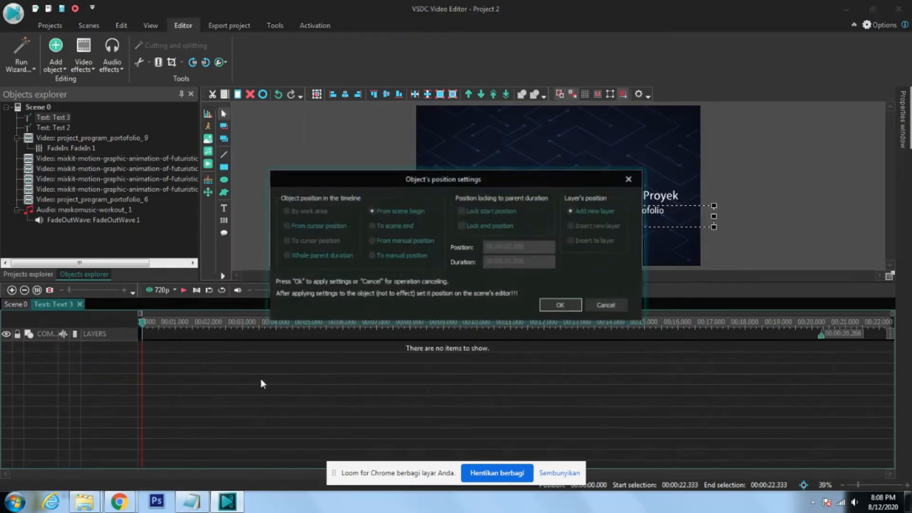
click(547, 310)
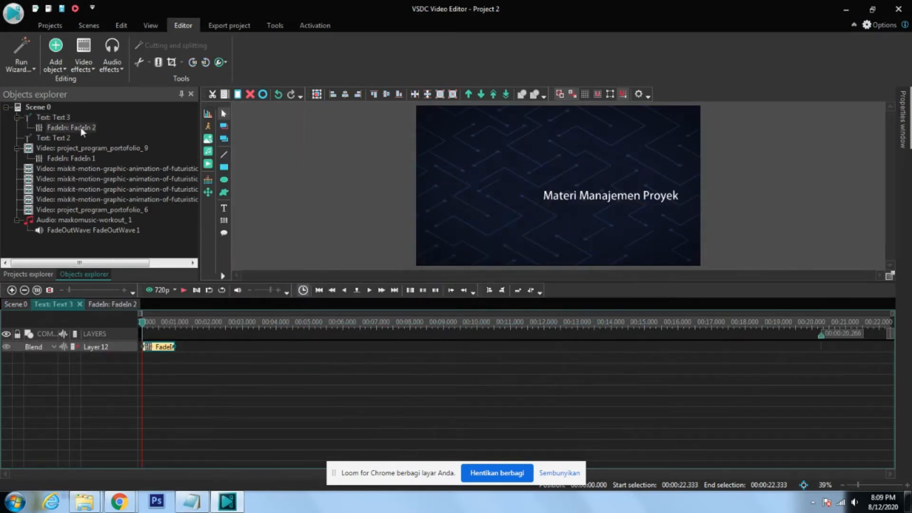
- Add a Fade out transparency effect at the end of the Text 3 subtitle
click(64, 125)
click(60, 117)
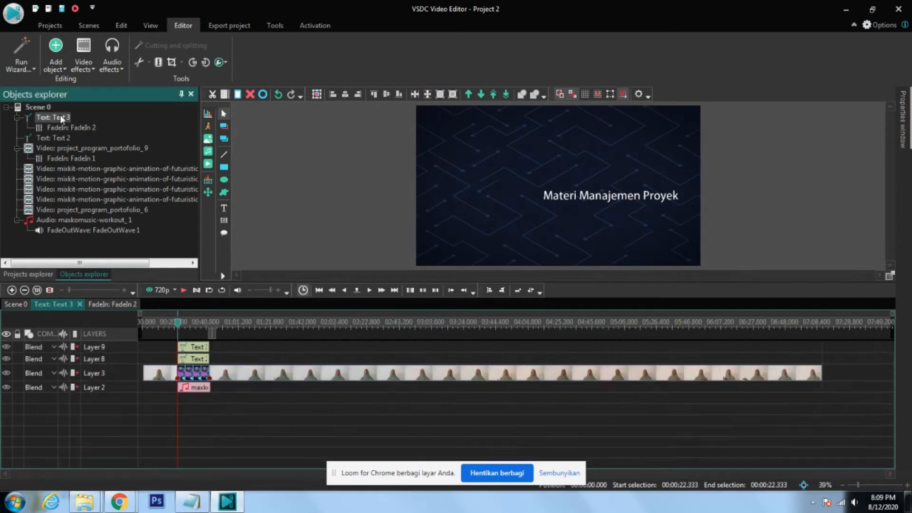
right_click(60, 115)
mouse_move(119, 278)
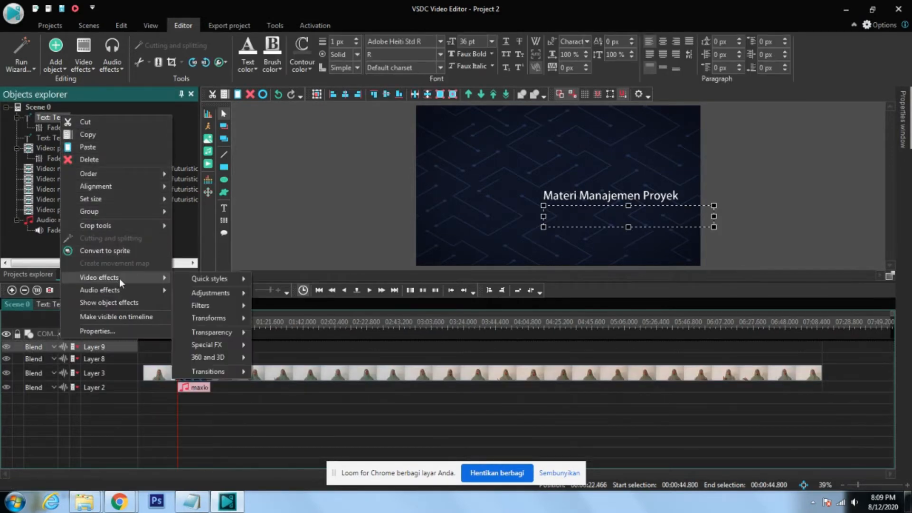
mouse_move(231, 329)
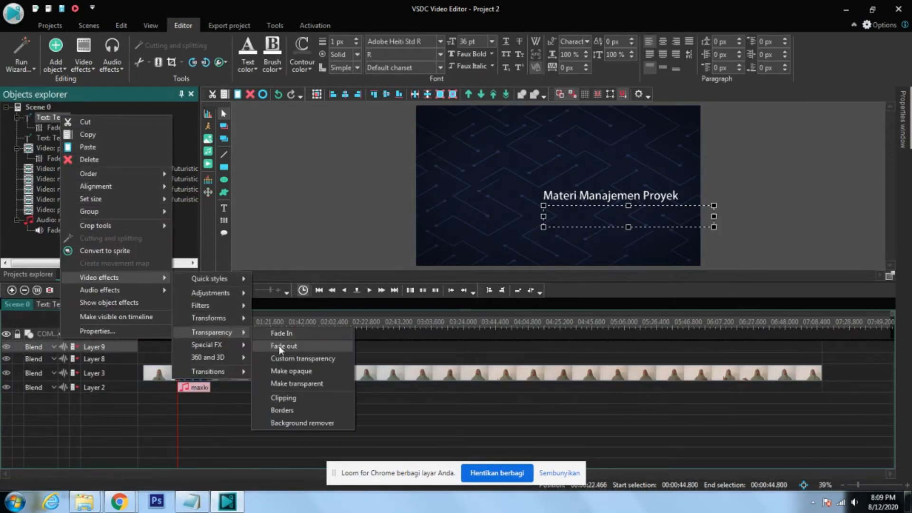
click(279, 345)
click(550, 304)
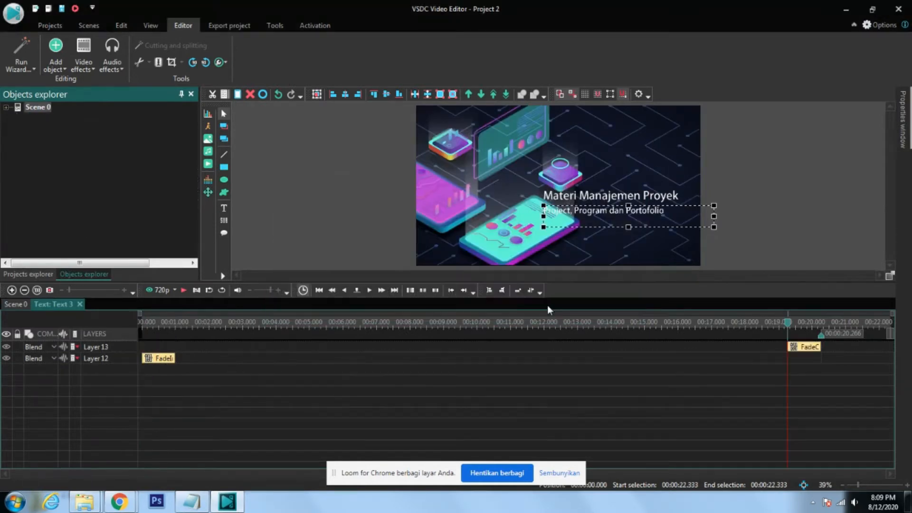
- Add a Fade In transparency effect to the Text 2 title, positioned from scene begin on a new layer
click(43, 147)
right_click(43, 147)
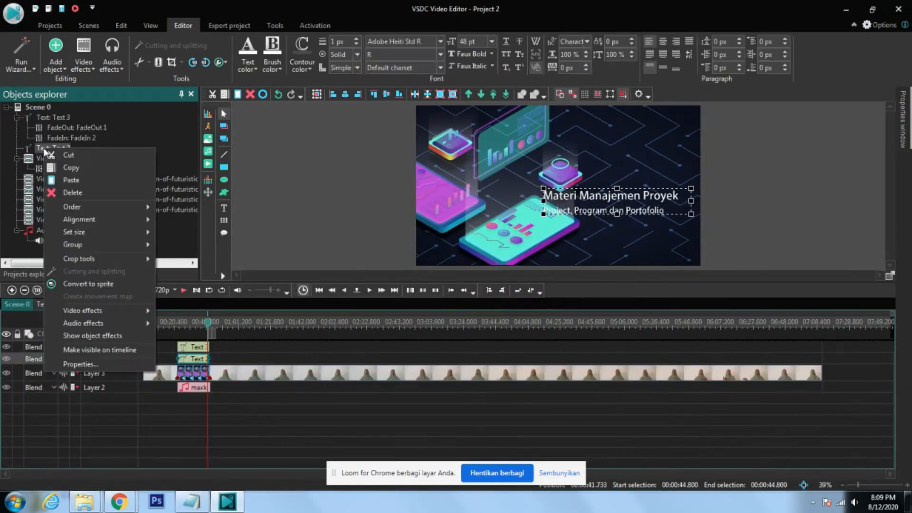
mouse_move(121, 309)
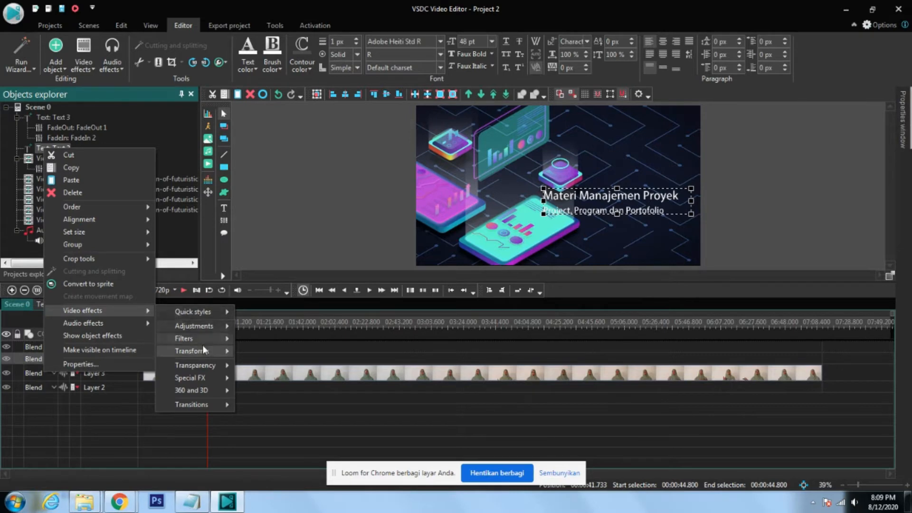
mouse_move(212, 366)
click(262, 366)
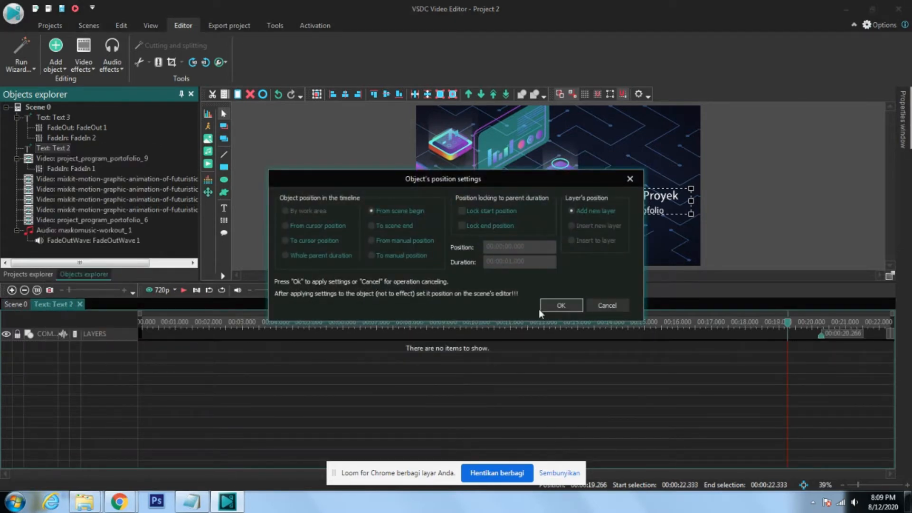
click(553, 305)
- Add a Fade out transparency effect to the Text 2 title, positioned to scene end on an inserted new layer
click(56, 149)
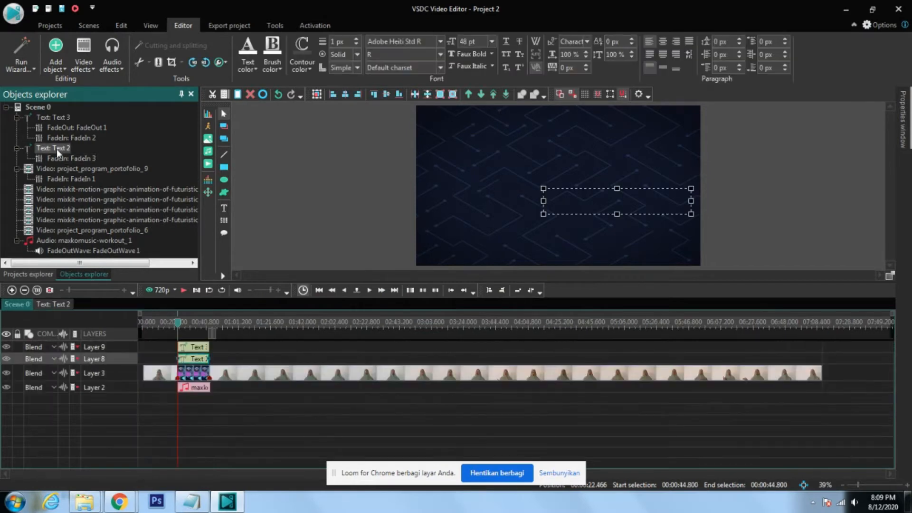
right_click(56, 149)
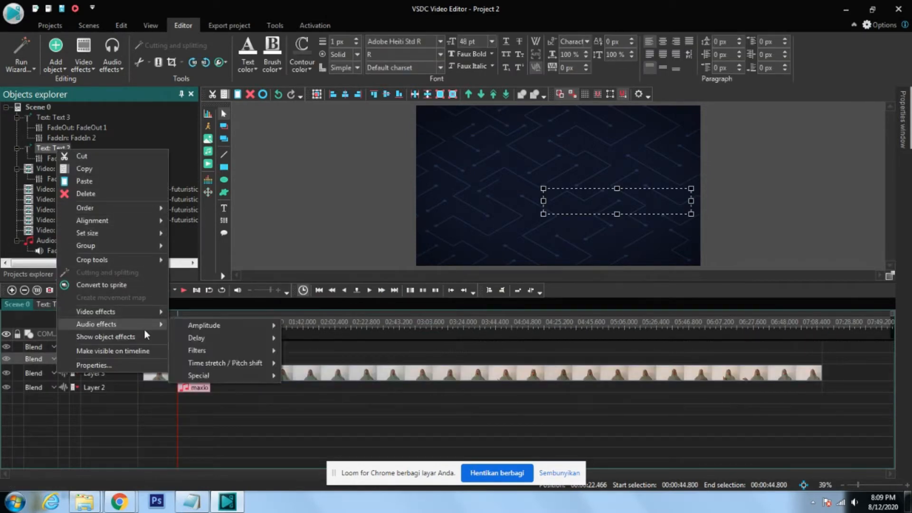
mouse_move(144, 313)
mouse_move(232, 367)
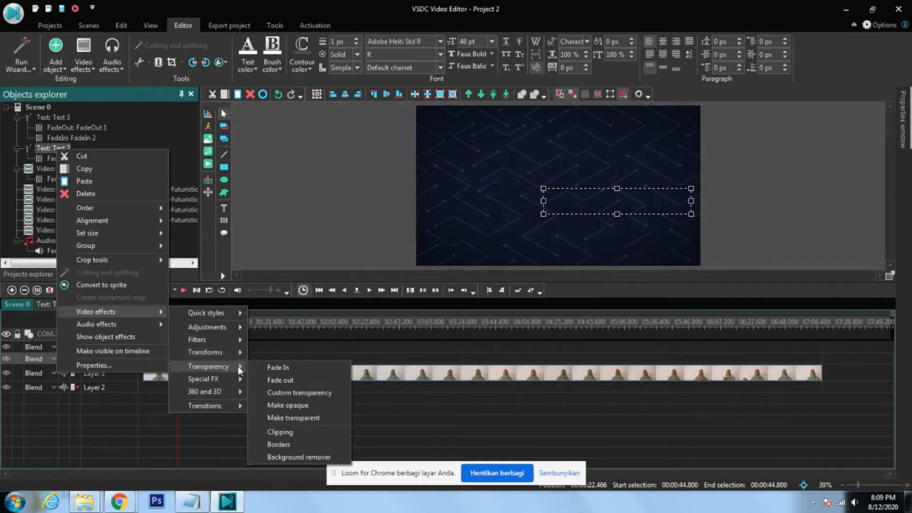
click(295, 368)
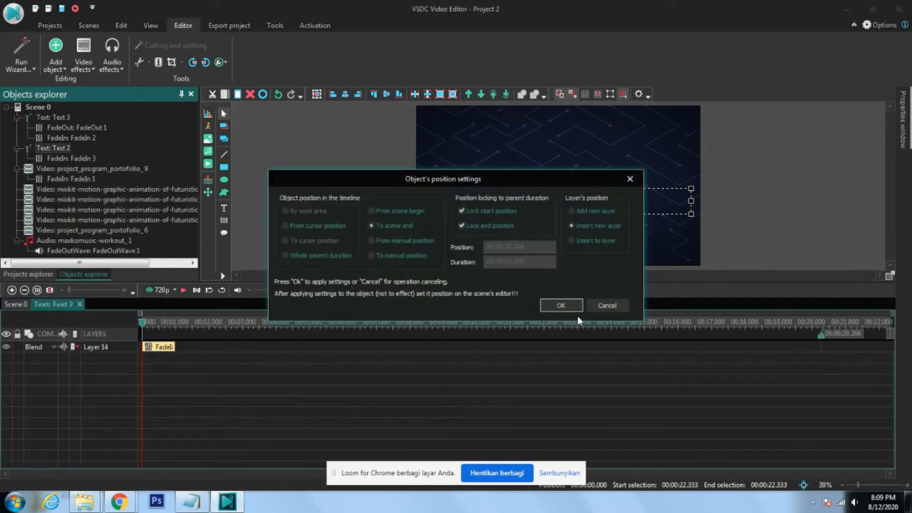
click(560, 305)
- Return to the main scene and play the intro from just before the title clips to check the fades
double_click(45, 107)
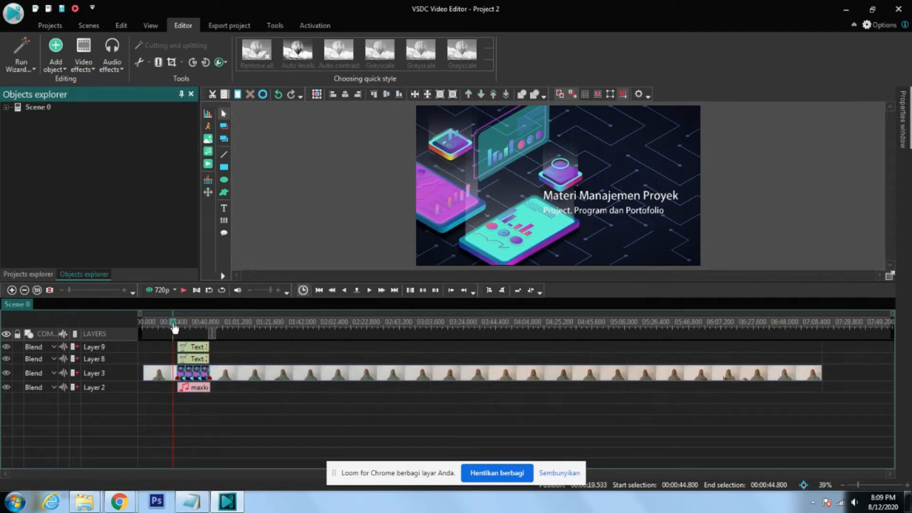
drag(174, 327, 170, 327)
click(183, 289)
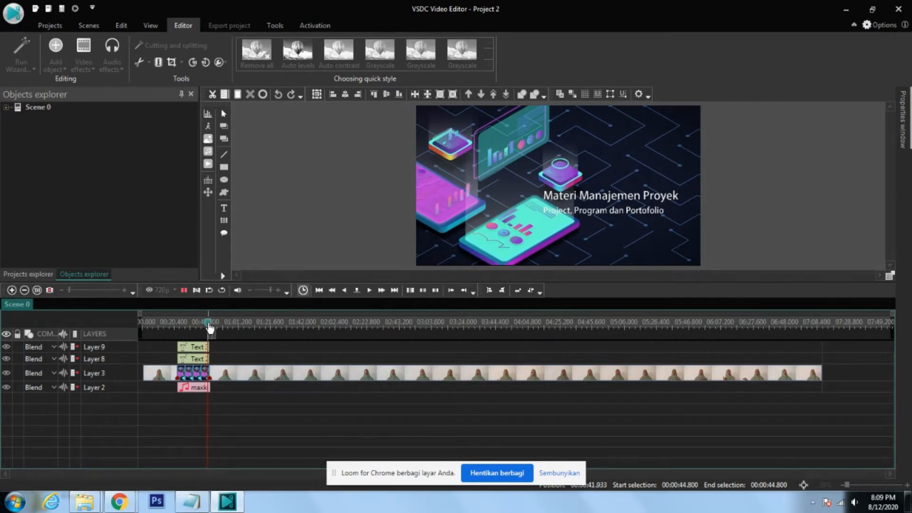
- Split the lecture video near its end at 00:07:05.833 and delete the leftover piece after the cut
drag(210, 327, 645, 350)
drag(750, 337, 807, 345)
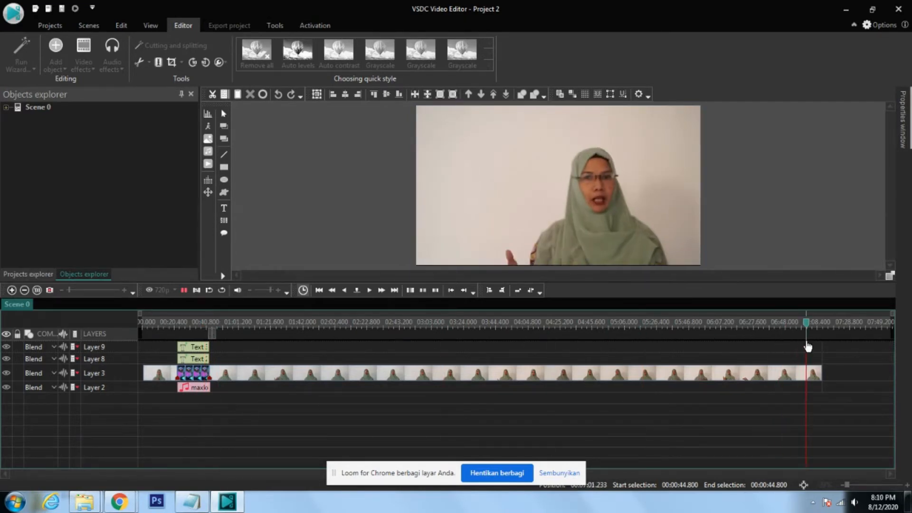
click(184, 290)
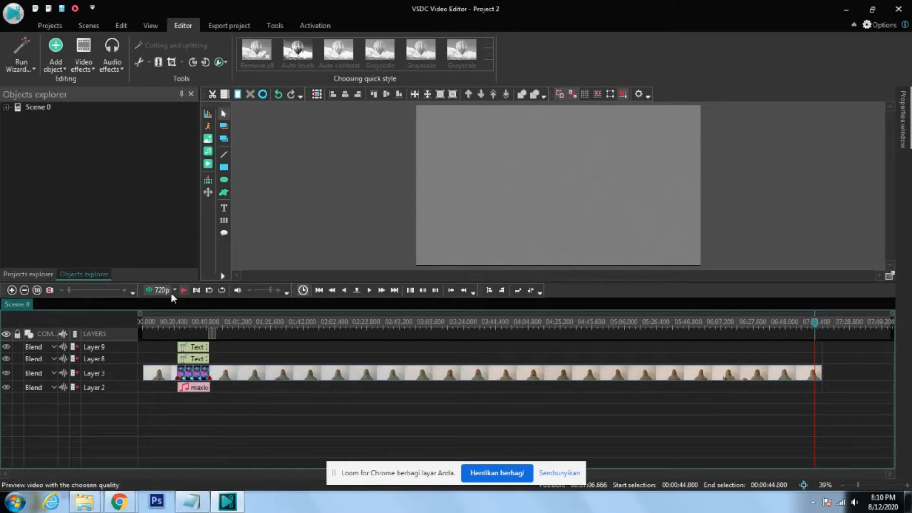
drag(70, 287, 92, 289)
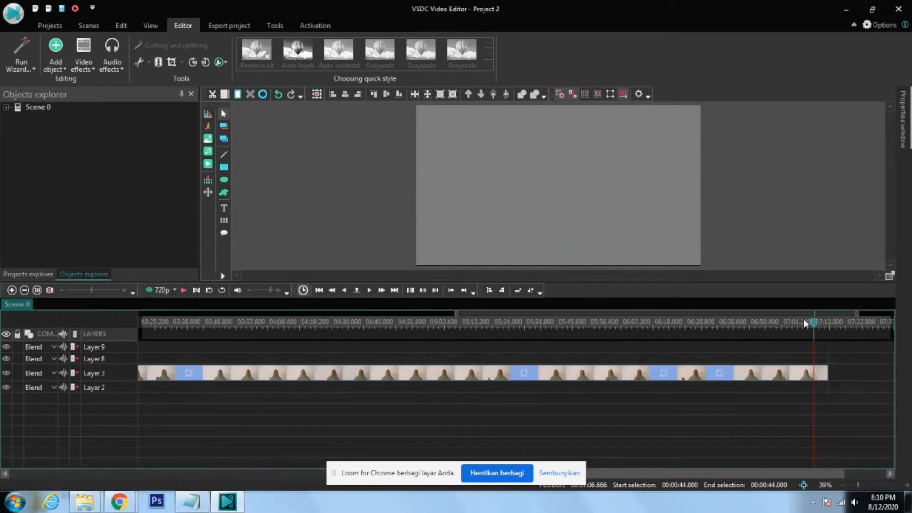
click(183, 291)
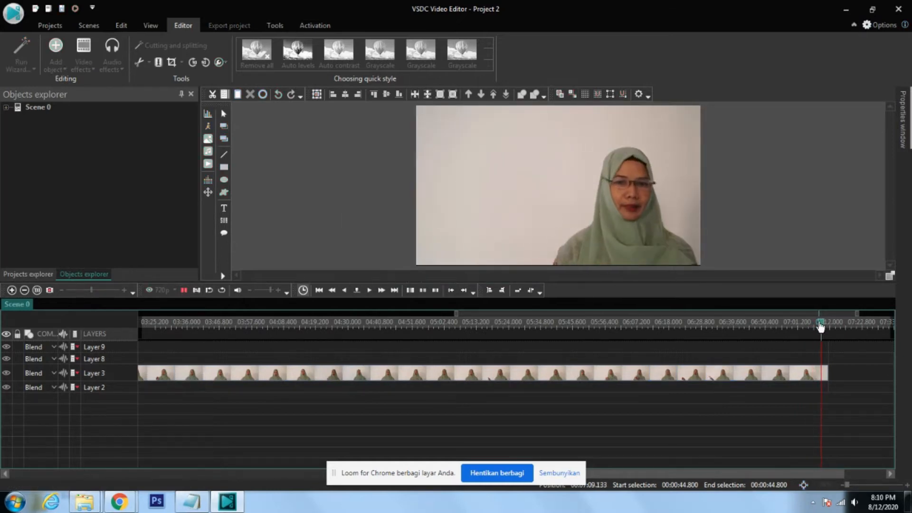
drag(820, 326, 797, 325)
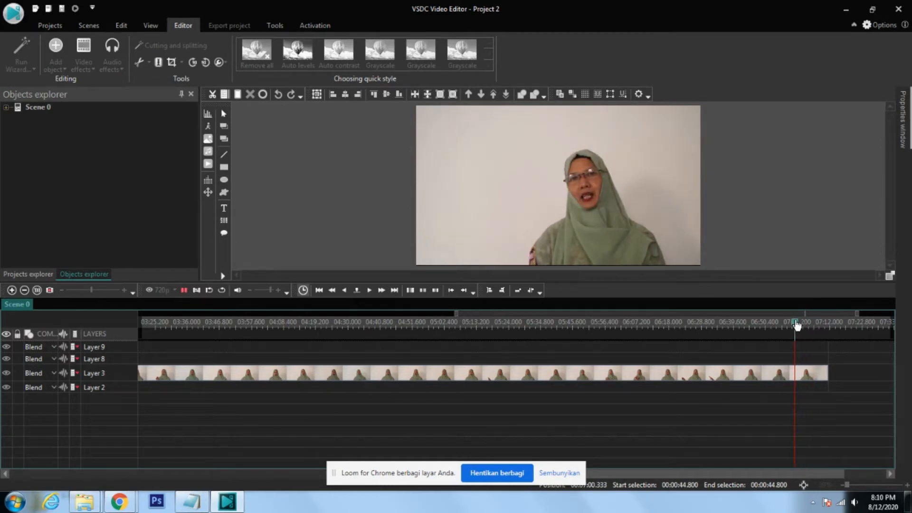
click(184, 290)
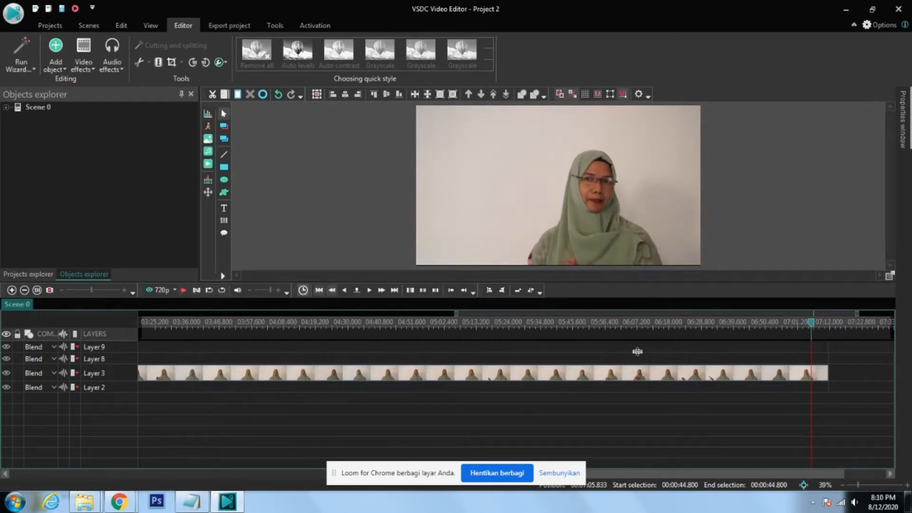
click(820, 382)
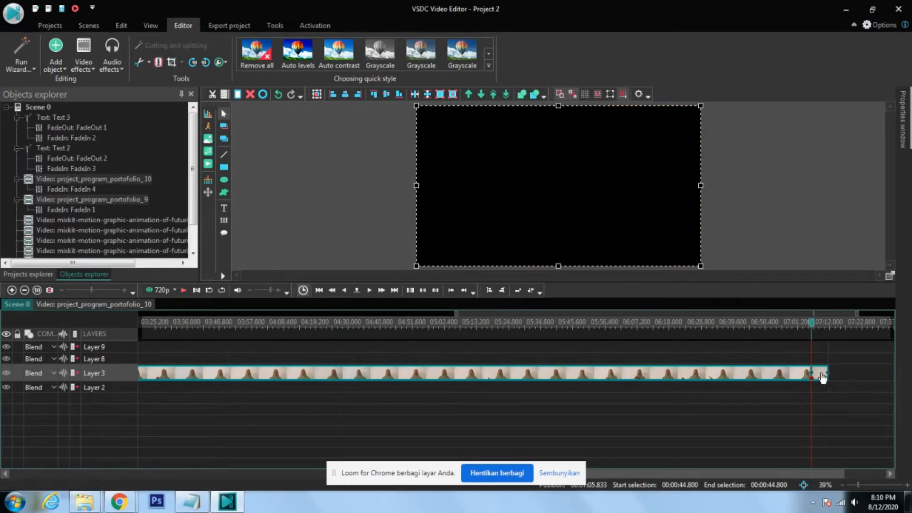
click(797, 401)
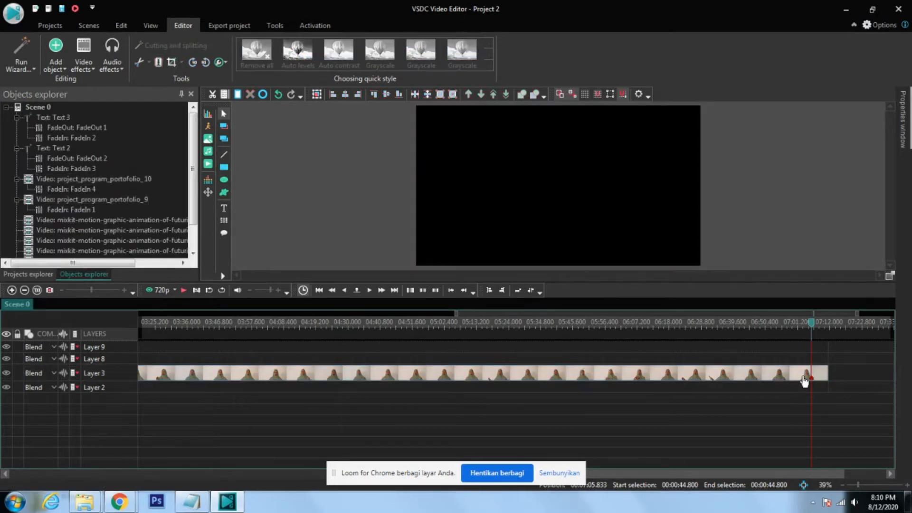
click(825, 374)
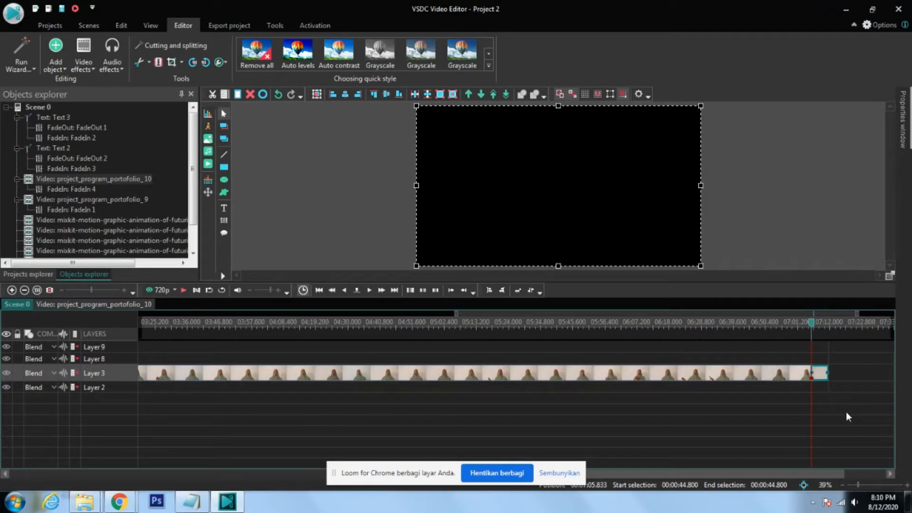
key(Delete)
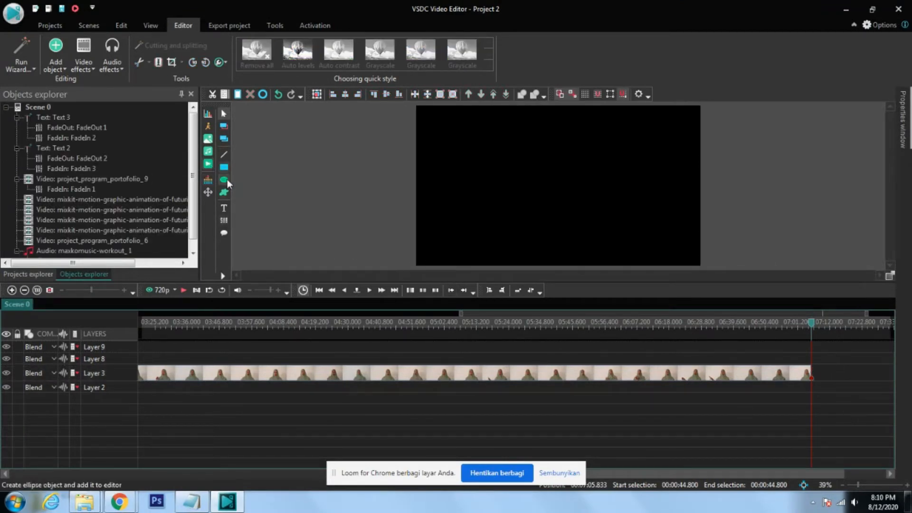
- Import the "Subscribe black screen -" video from the whataspp folder at the cursor position and place it on Layer 3 directly after the lecture clip
click(54, 57)
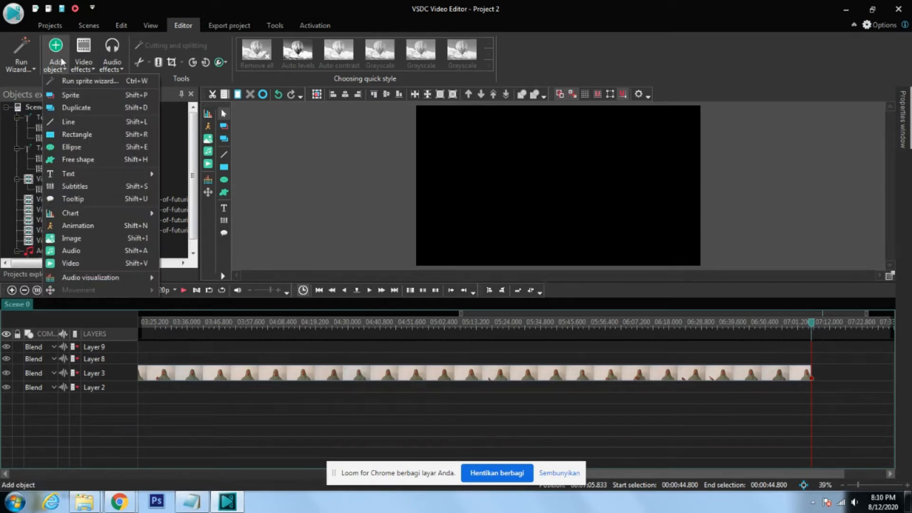
click(83, 261)
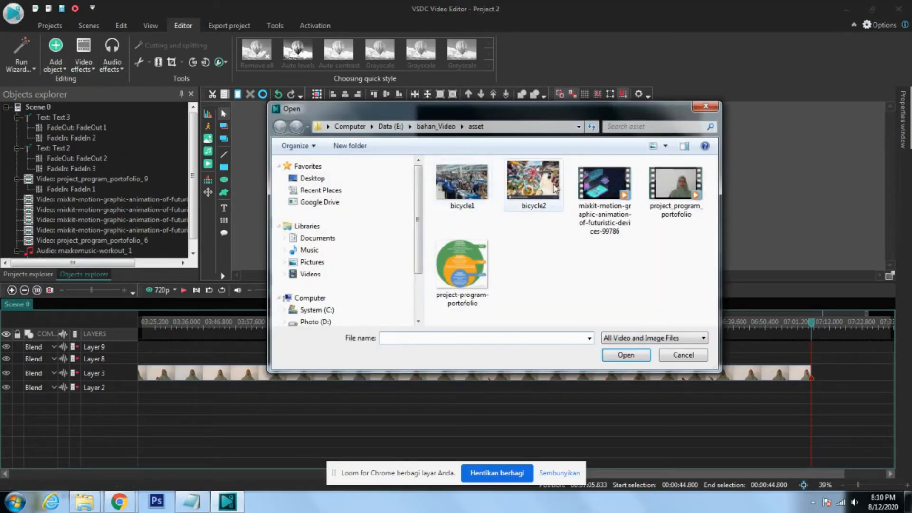
click(429, 130)
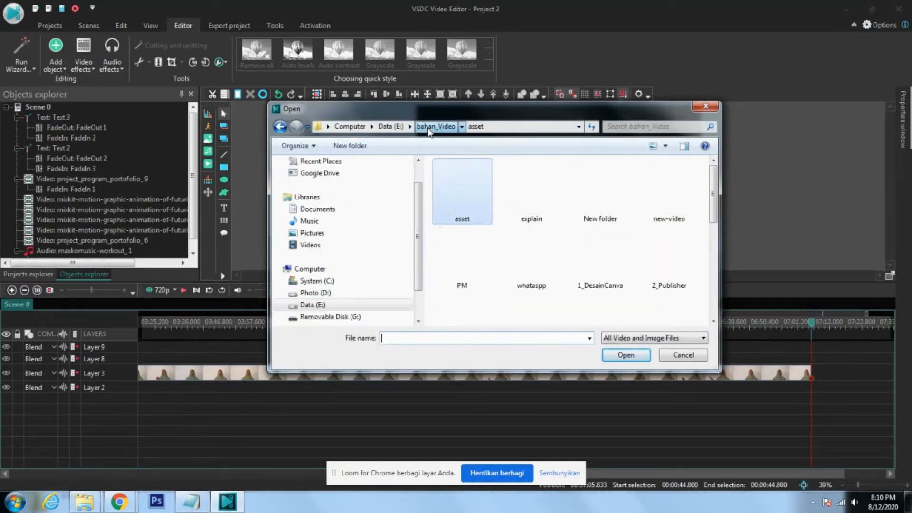
double_click(544, 267)
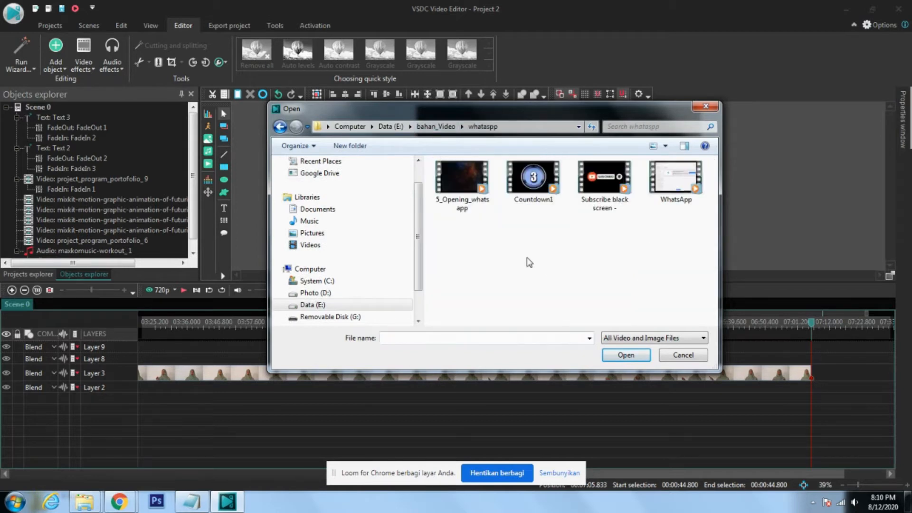
click(605, 188)
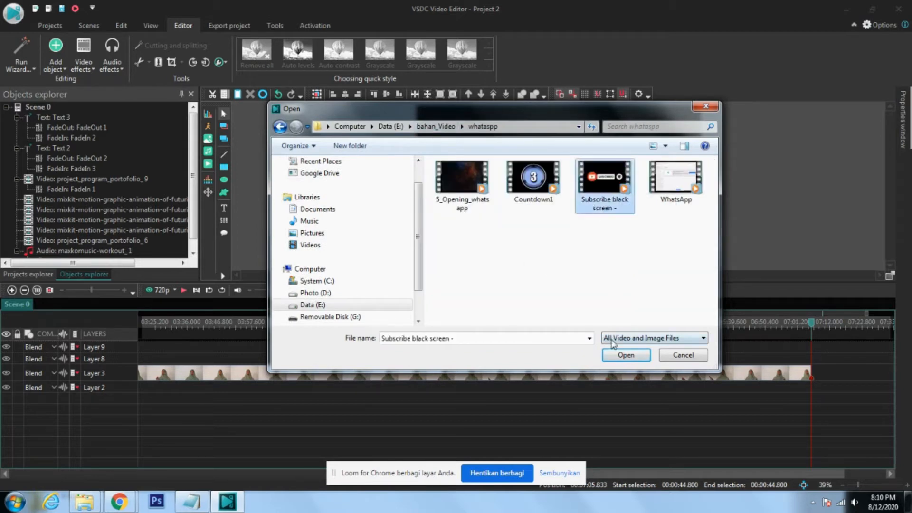
click(617, 355)
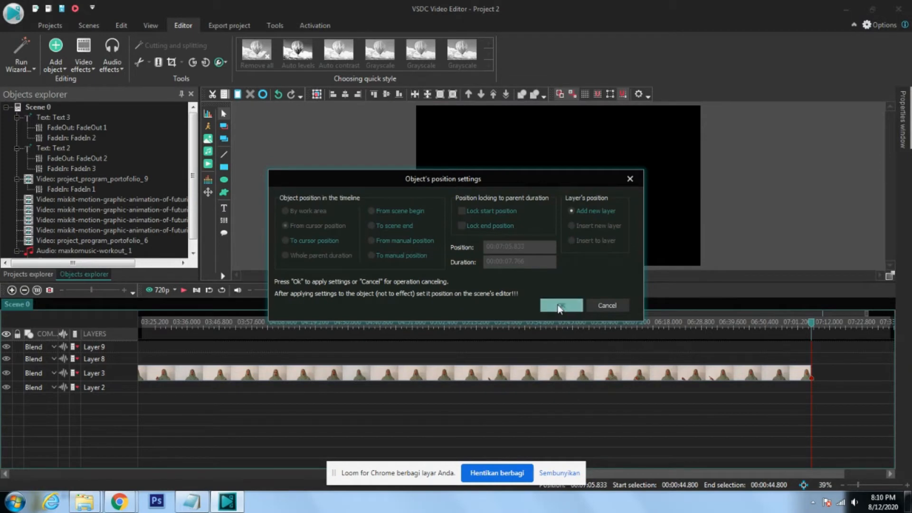
click(560, 307)
drag(830, 351, 827, 400)
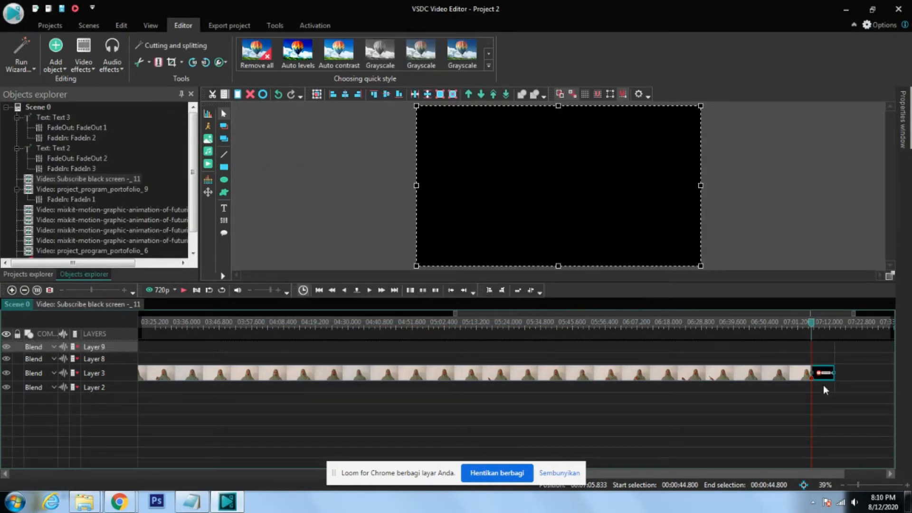
- Split the Subscribe black screen clip into separate video and audio objects through its properties
right_click(822, 374)
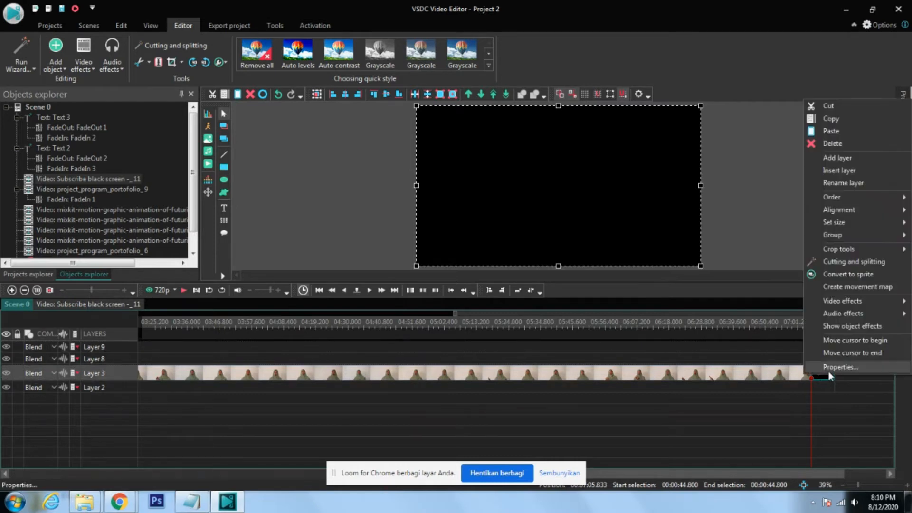
click(829, 369)
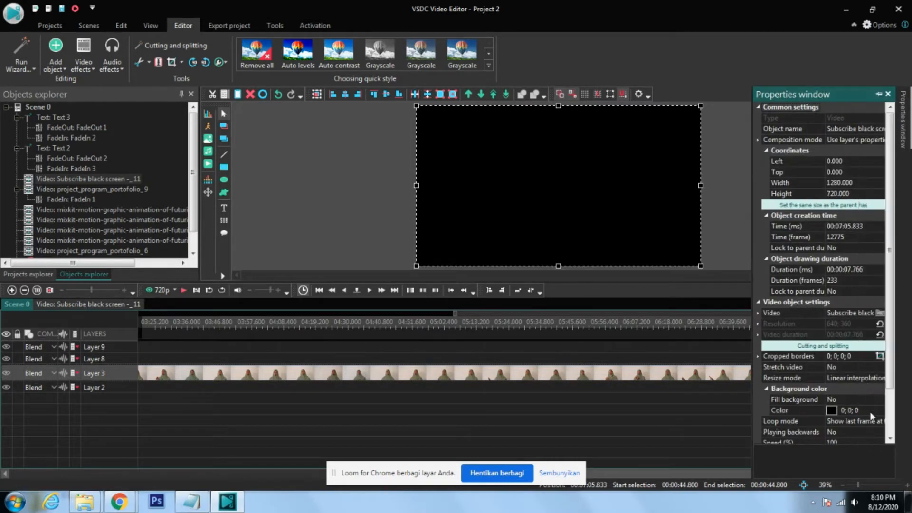
scroll(859, 440, down, 2)
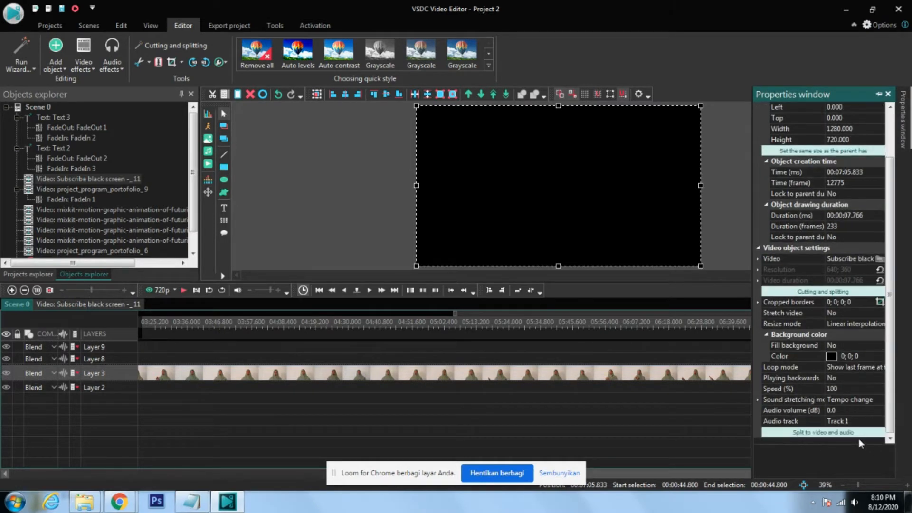
click(864, 421)
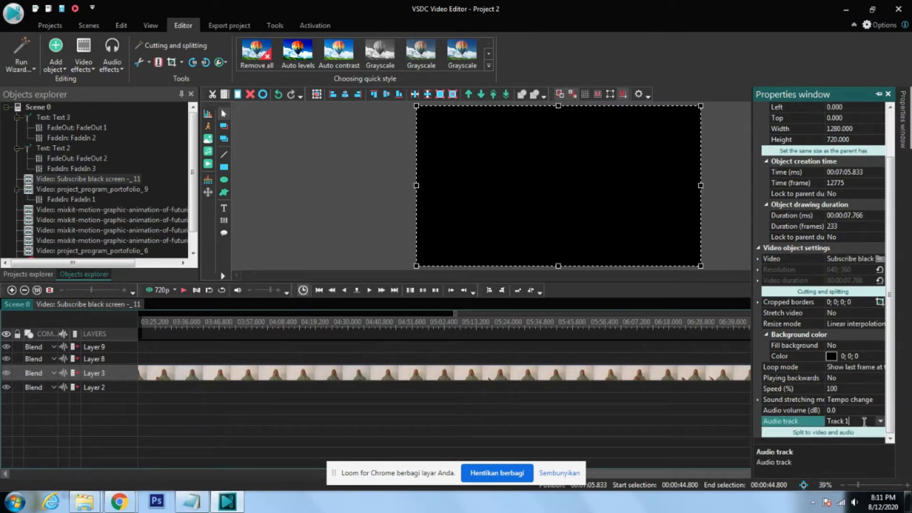
click(867, 433)
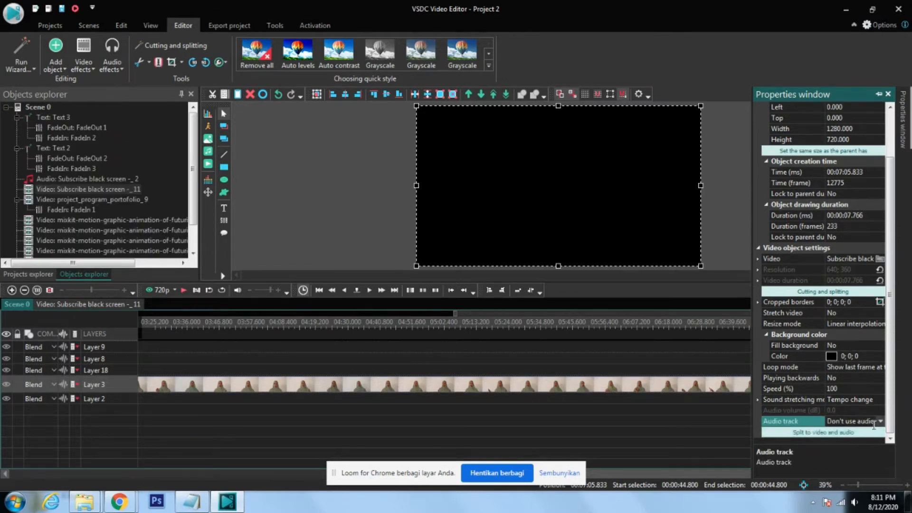
click(652, 426)
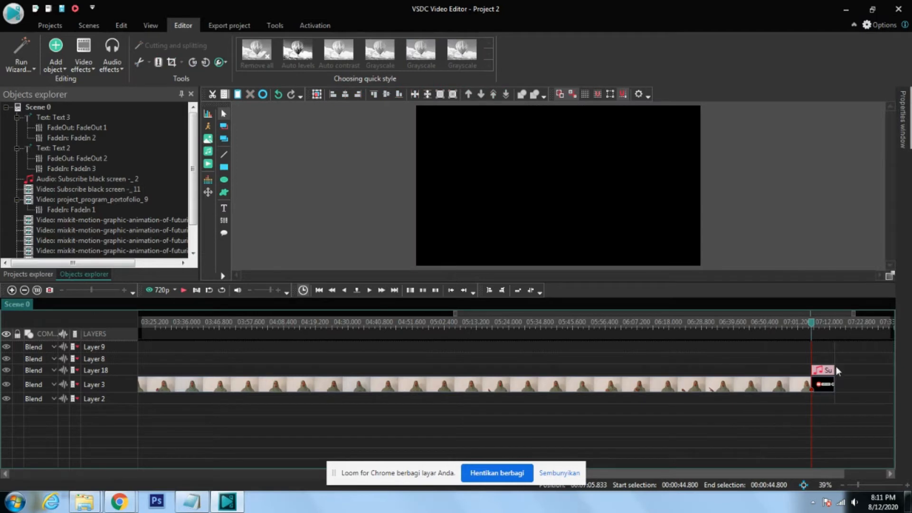
- Add an Amplify effect to the Subscribe black screen audio, covering the whole parent duration on a new layer with end position locked
click(829, 373)
right_click(829, 373)
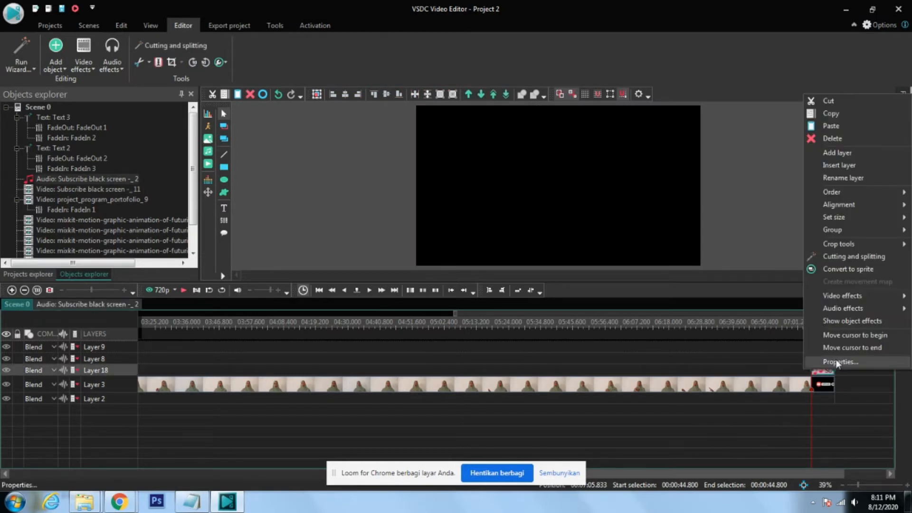
mouse_move(846, 309)
mouse_move(777, 307)
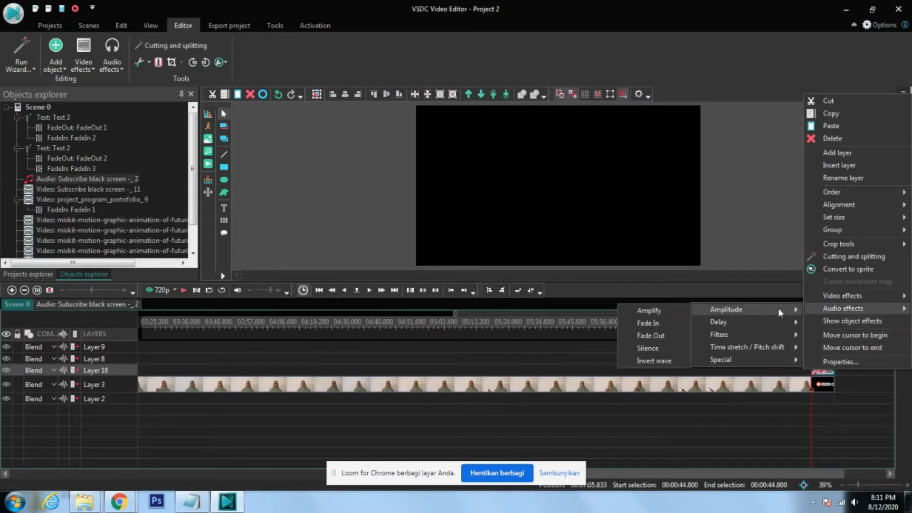
click(682, 310)
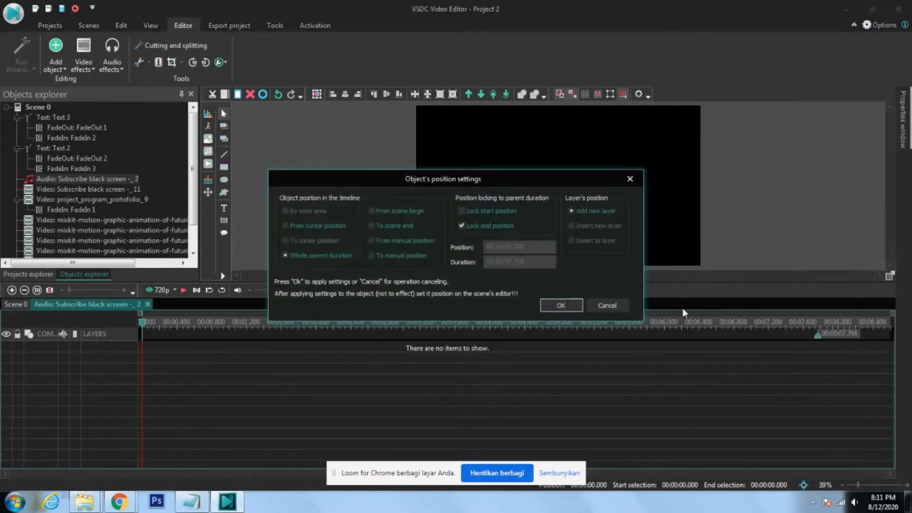
click(555, 304)
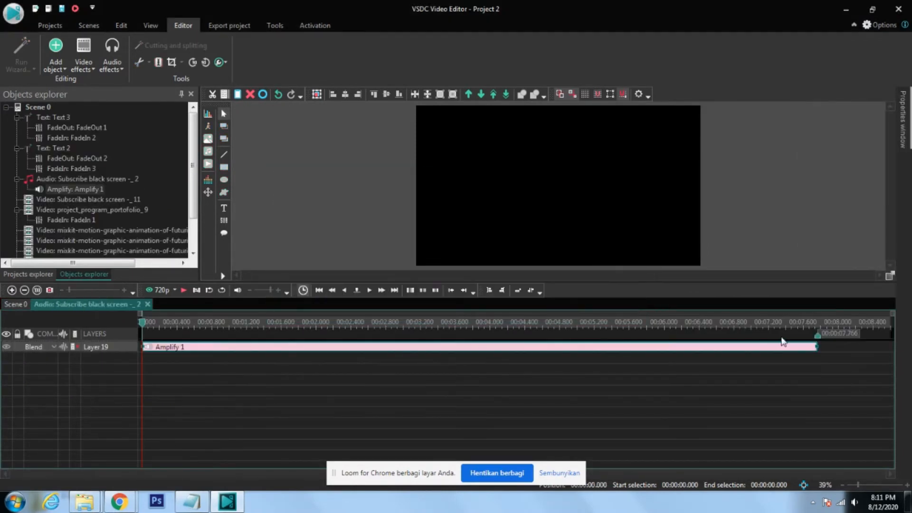
- Lower the Amplify effect's audio volume curve to a constant level slightly below 0 dB and preview the Subscribe clip
right_click(809, 355)
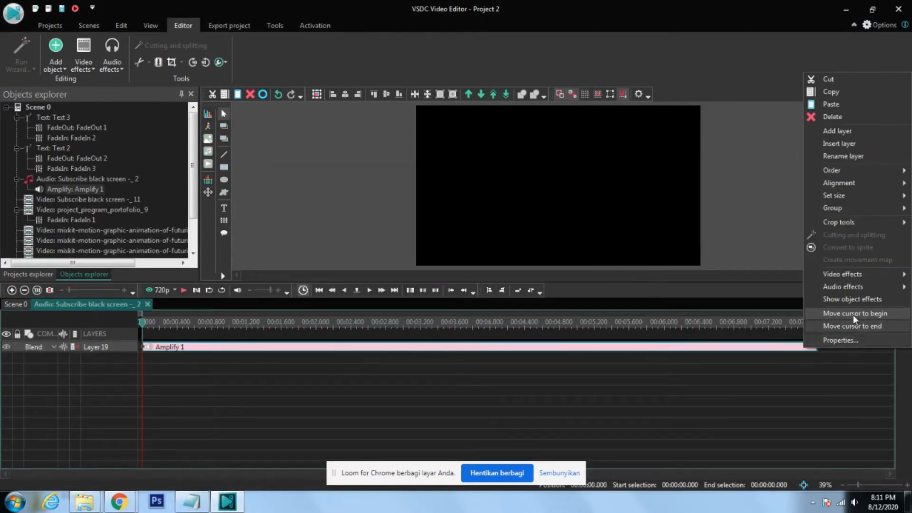
mouse_move(858, 286)
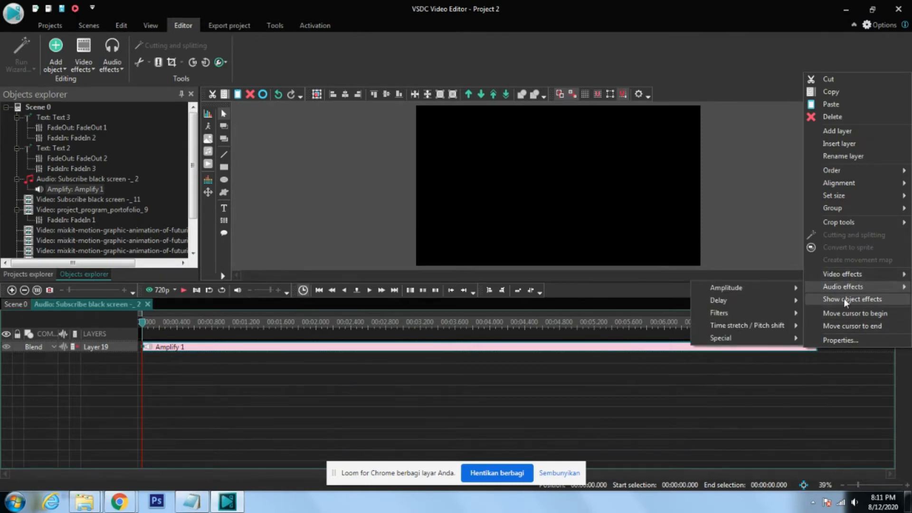
mouse_move(769, 337)
click(818, 340)
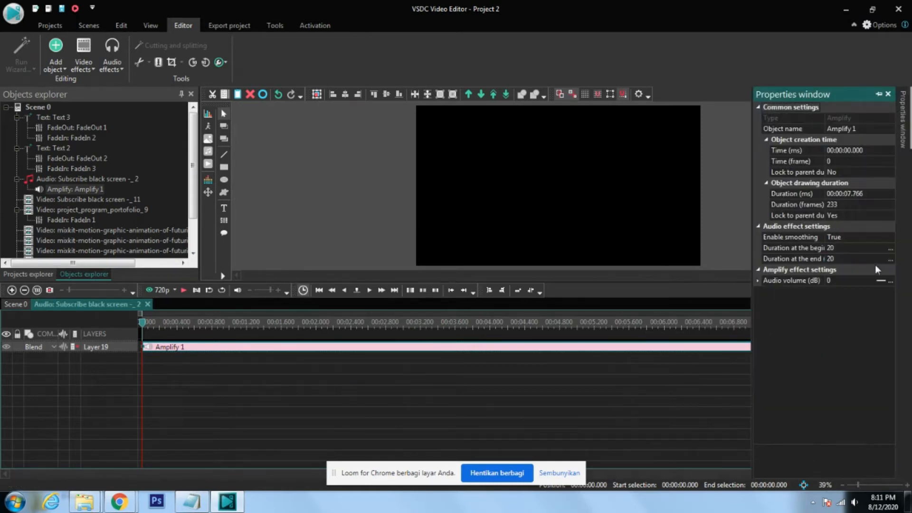
click(881, 281)
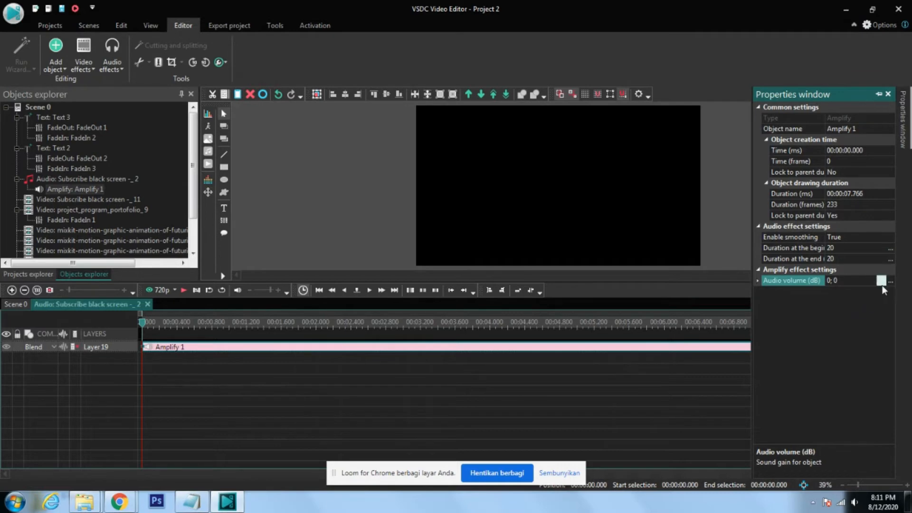
click(889, 281)
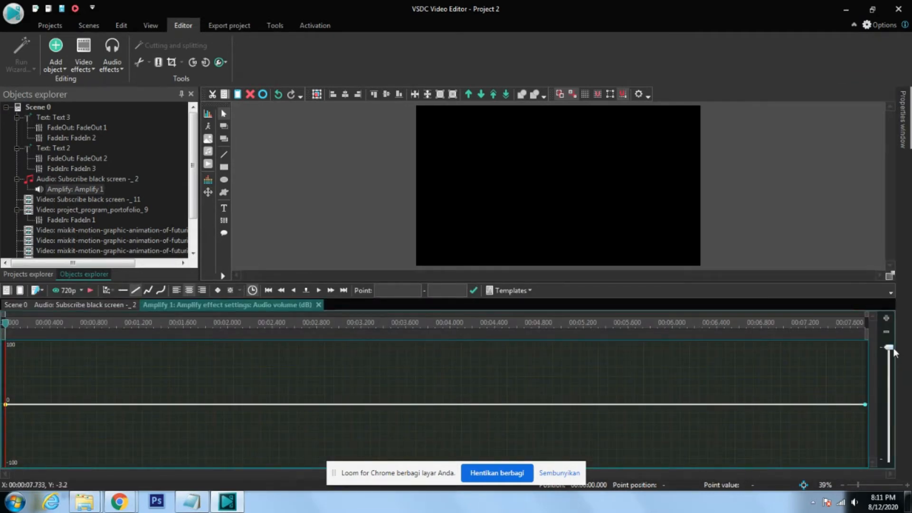
click(886, 319)
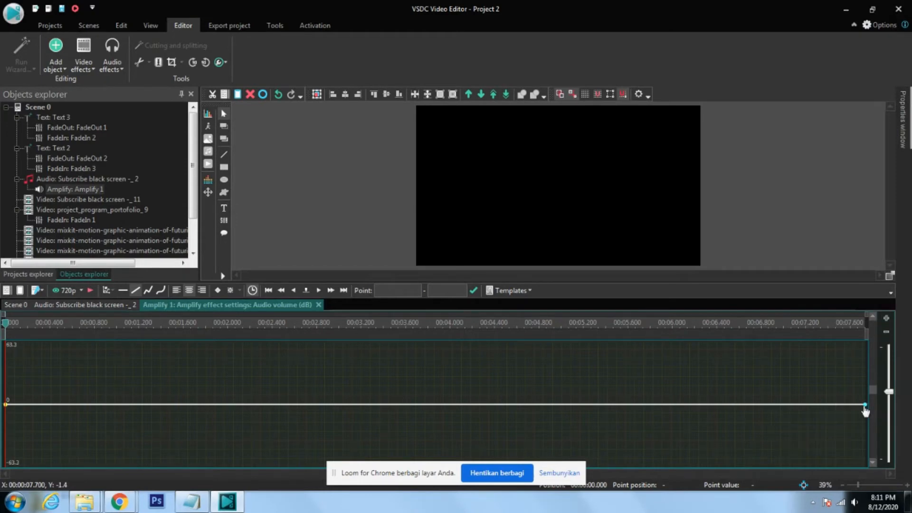
drag(863, 408, 866, 419)
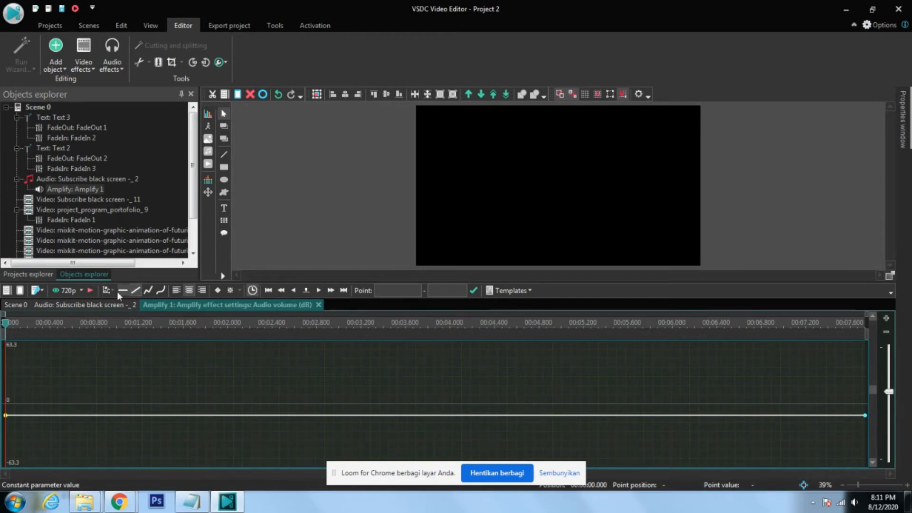
click(93, 290)
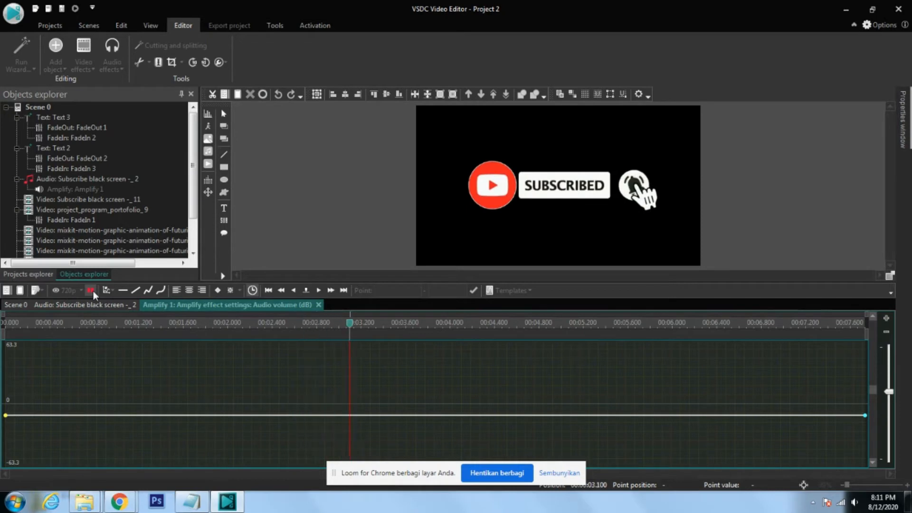
click(93, 291)
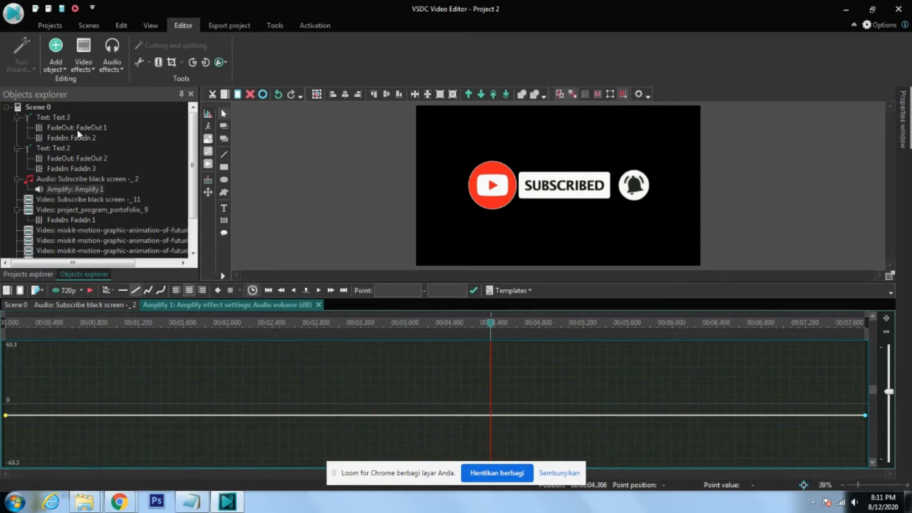
- Return to Scene 0 and play the transition from the lecture clip into the Subscribe clip, starting at about 00:06:56
click(38, 110)
double_click(38, 109)
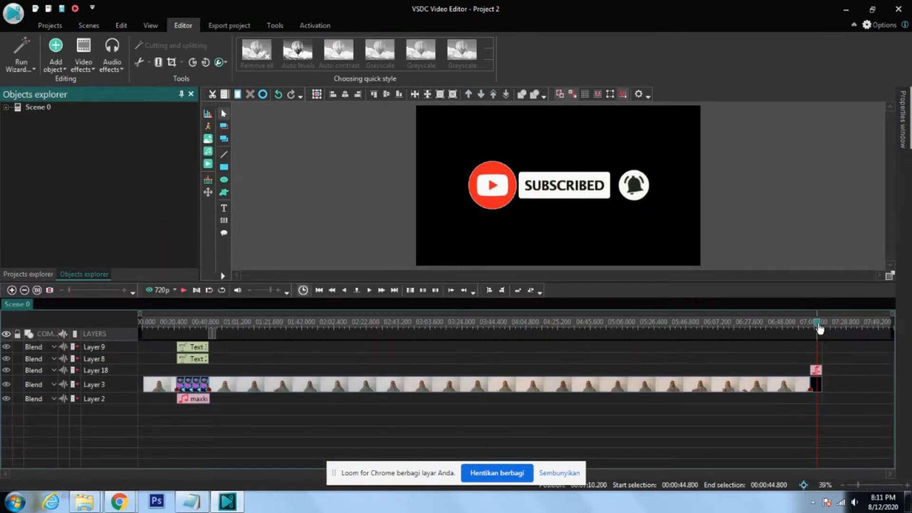
drag(806, 325, 795, 325)
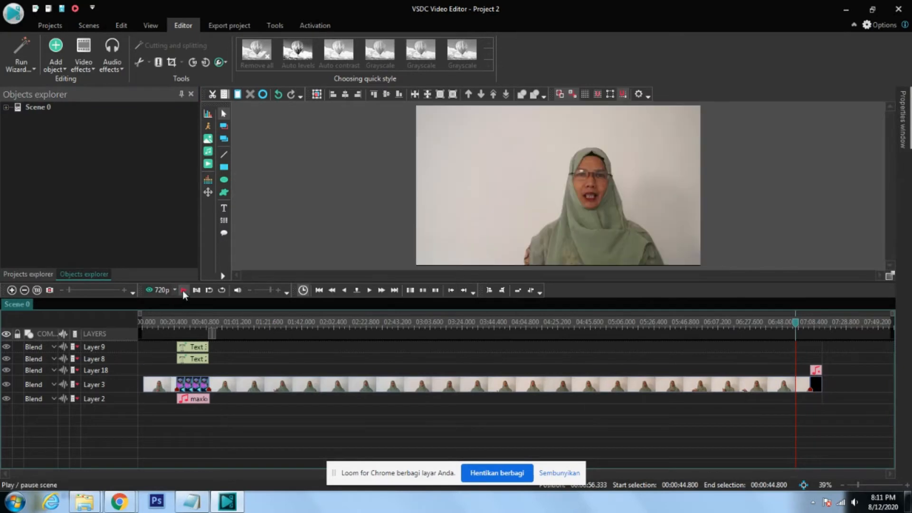
click(183, 290)
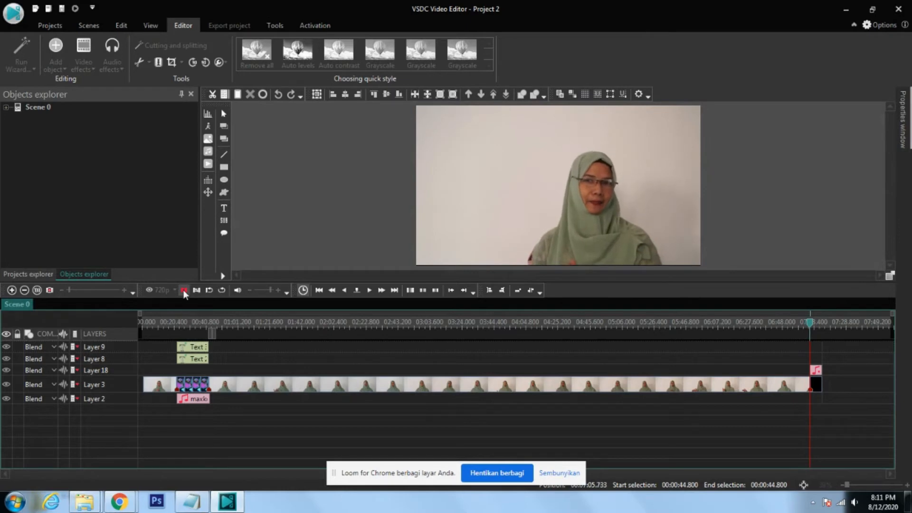
click(184, 289)
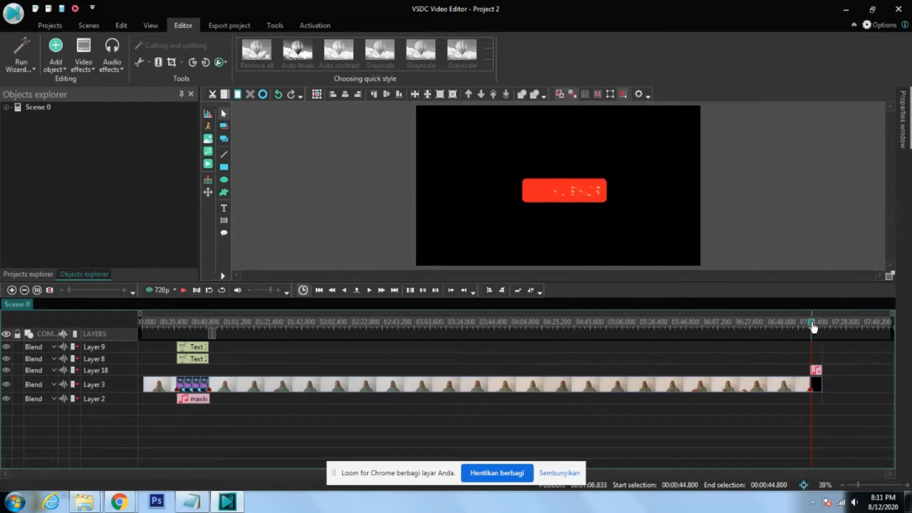
- Add the project-program-portofolio image from the bahan_Video asset folder at 00:04:07.200 on a new layer above the lecture video
drag(813, 327, 534, 324)
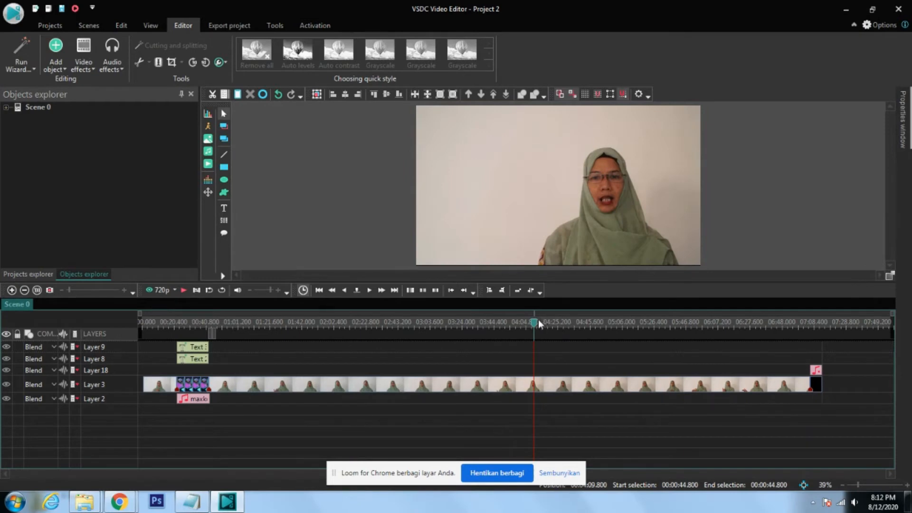
drag(69, 289, 102, 289)
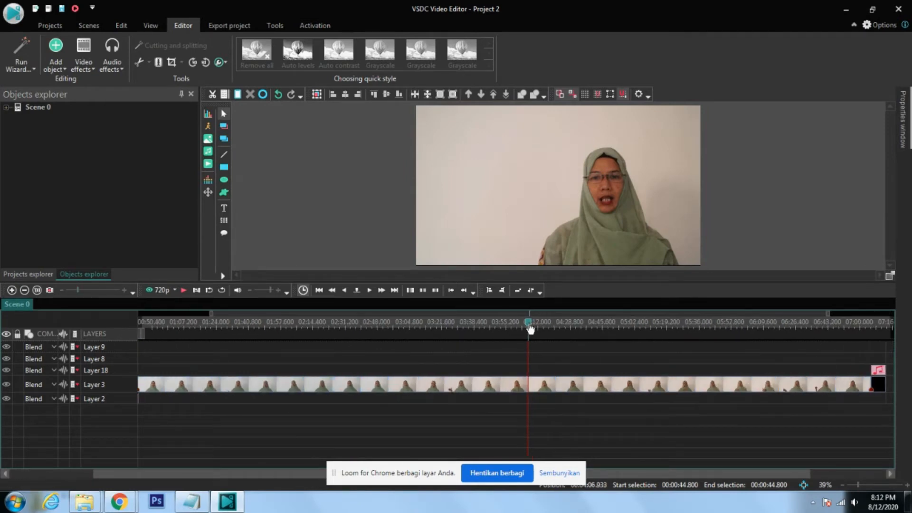
drag(530, 328, 531, 329)
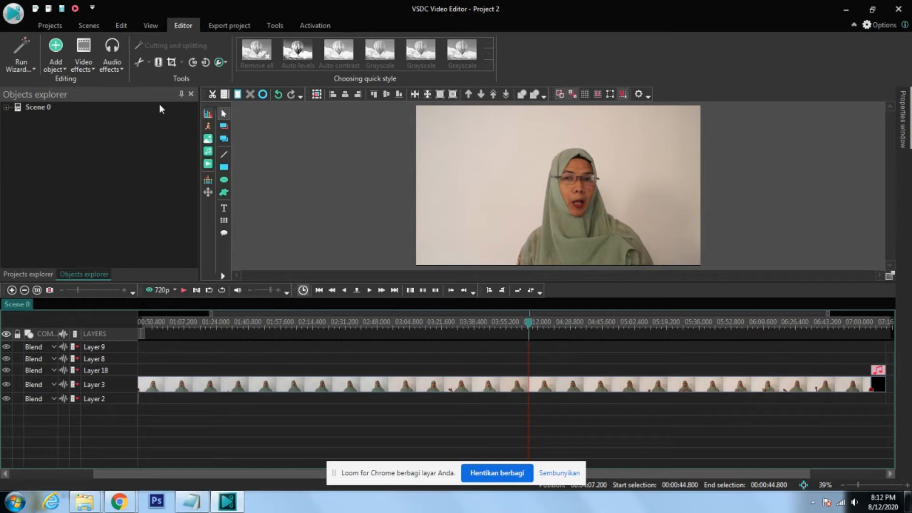
click(56, 72)
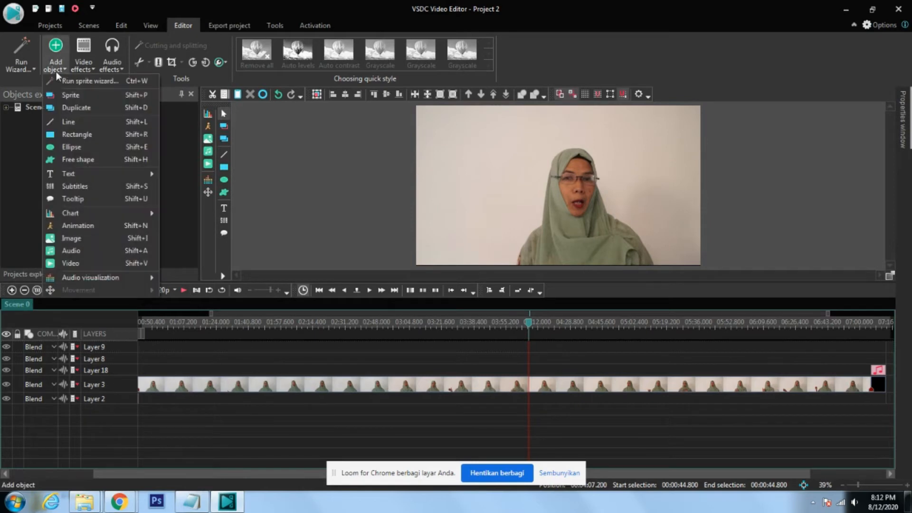
click(85, 243)
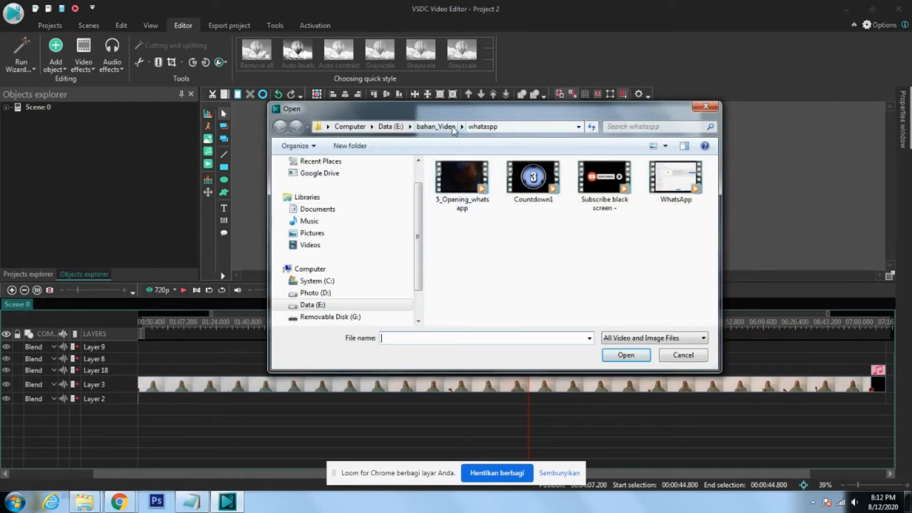
click(436, 126)
double_click(462, 187)
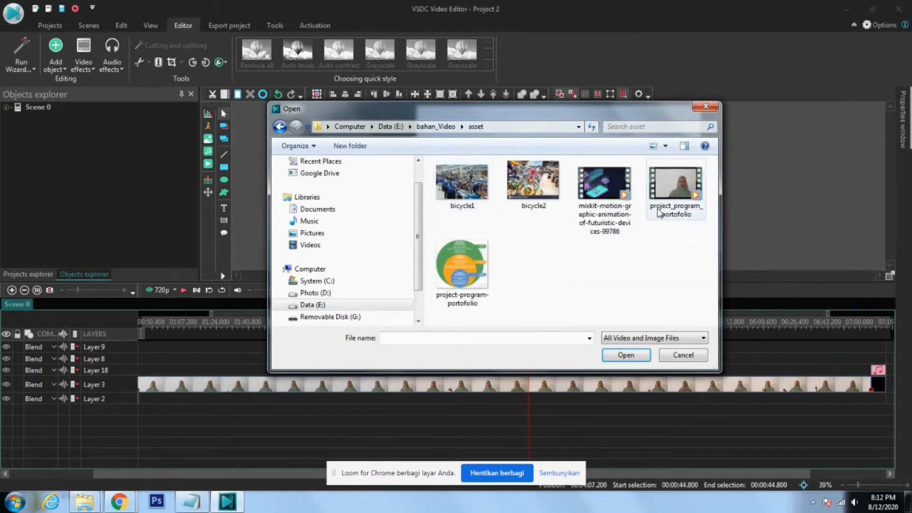
click(473, 252)
click(622, 358)
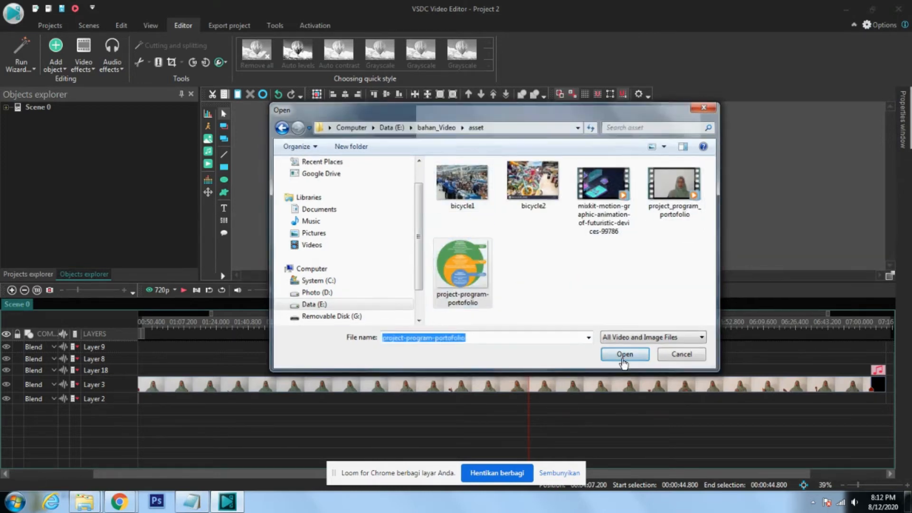
click(578, 312)
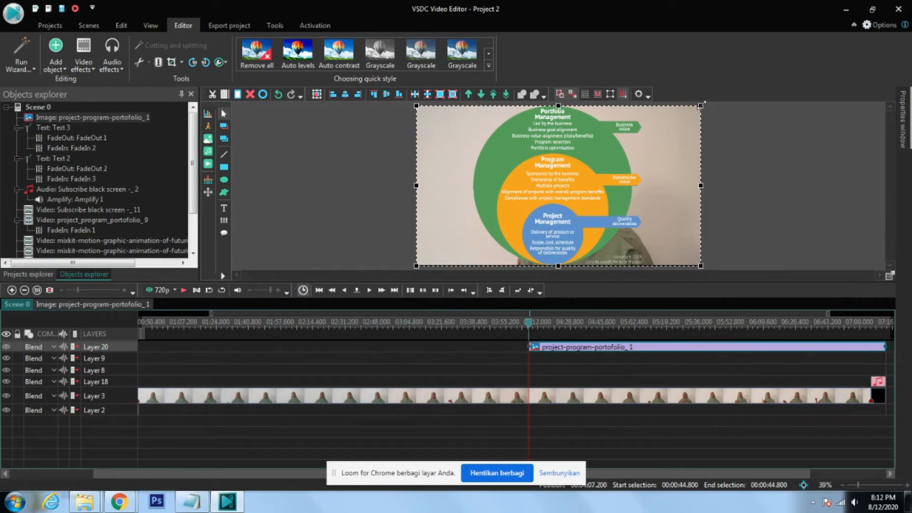
- Shrink the project-program-portofolio image to less than half the frame width and place it in the empty area beside the presenter
drag(700, 106, 533, 188)
drag(487, 234, 495, 201)
drag(538, 233, 548, 244)
drag(501, 216, 493, 201)
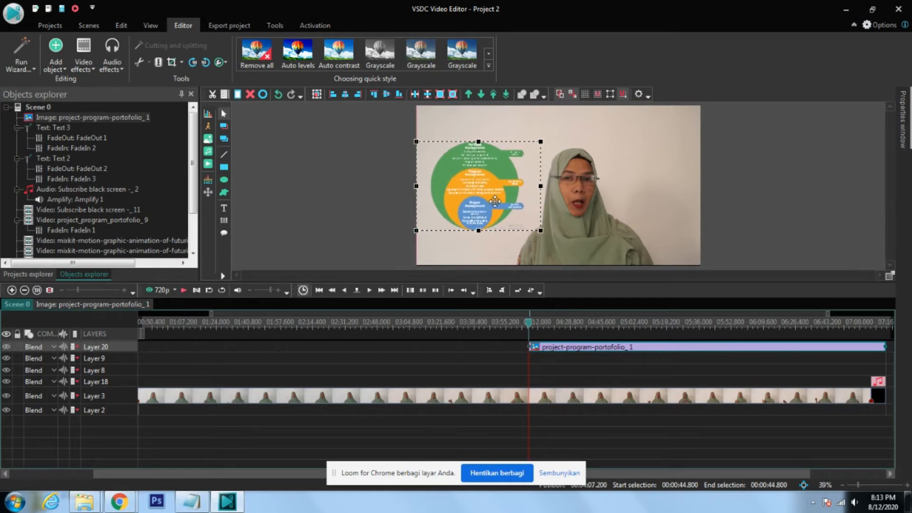
drag(540, 233, 546, 236)
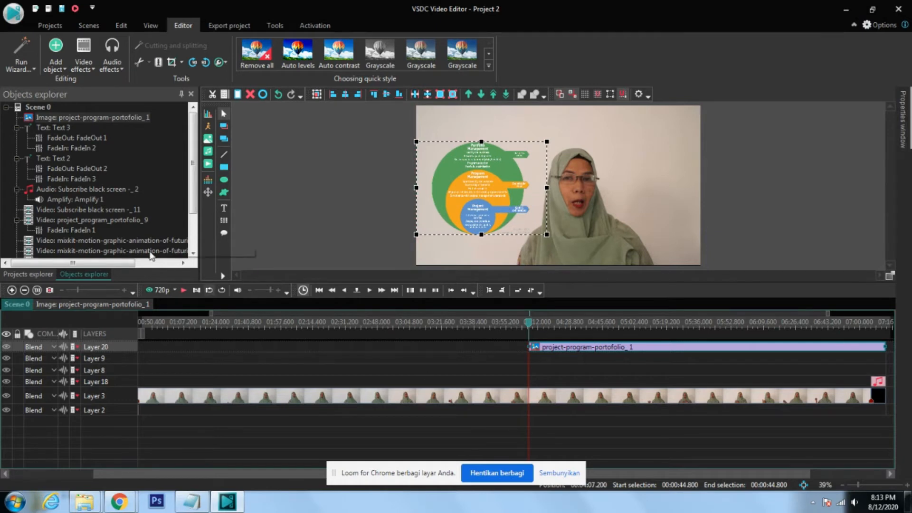
- Shorten the project-program-portofolio image so it ends at about 00:04:38, playing the lecture to match its timing
click(184, 290)
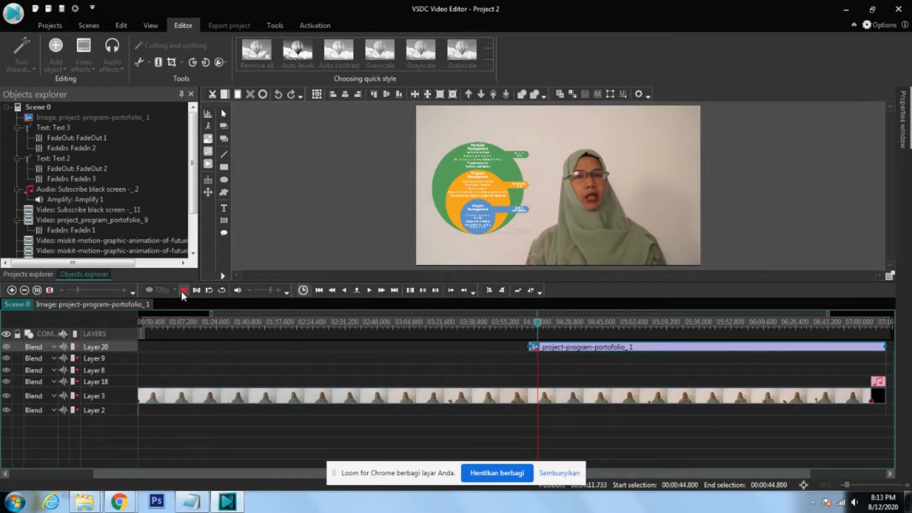
click(183, 290)
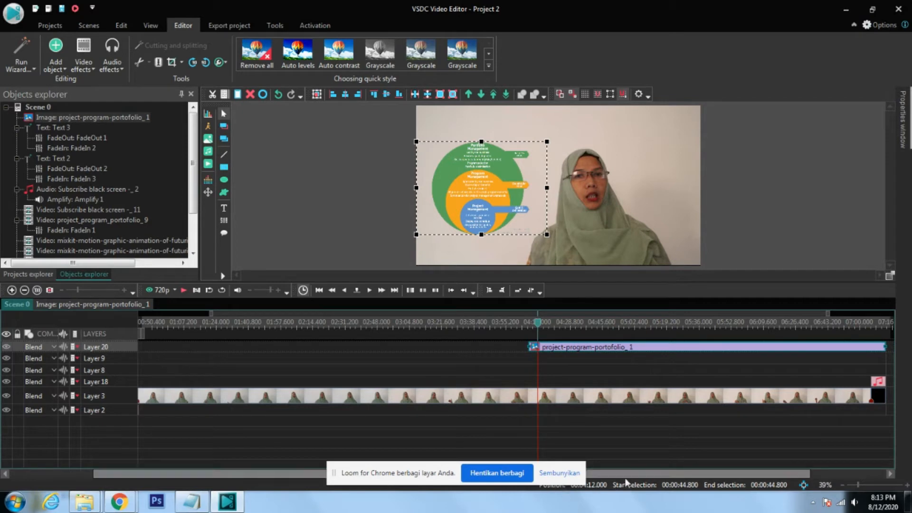
drag(625, 473, 691, 473)
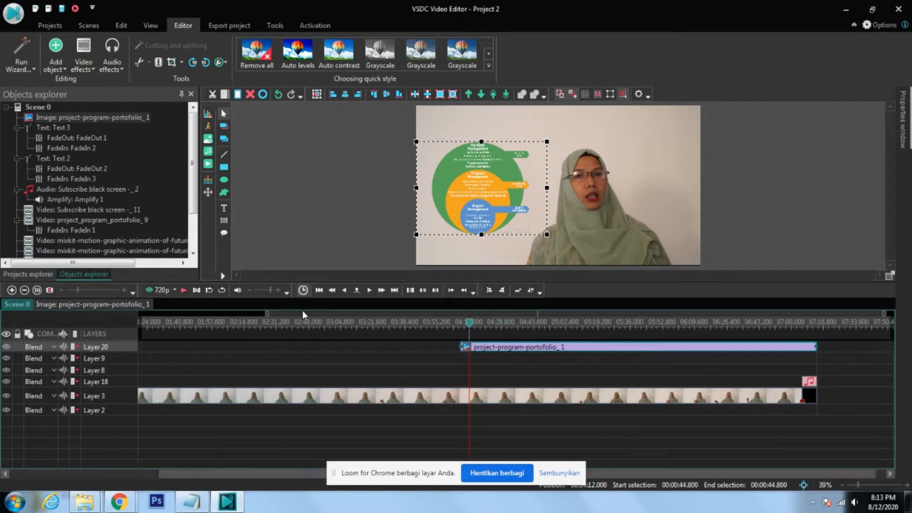
click(185, 289)
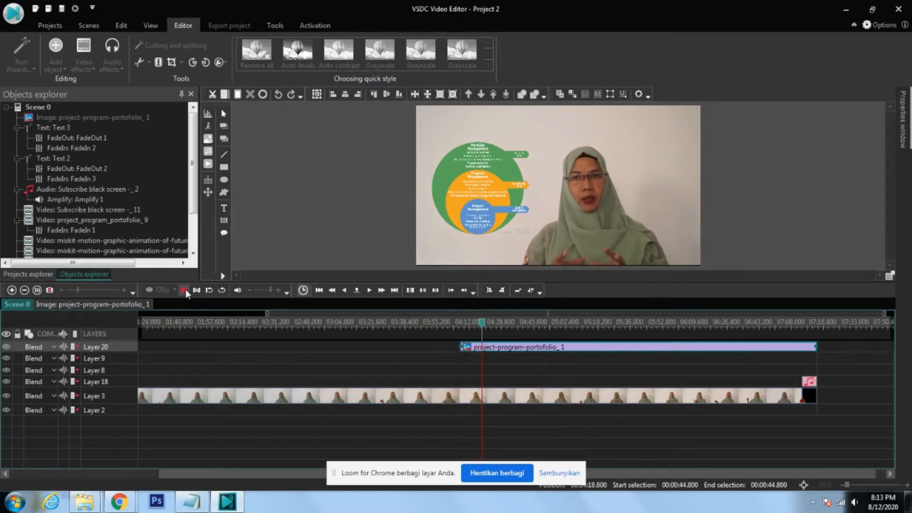
click(184, 290)
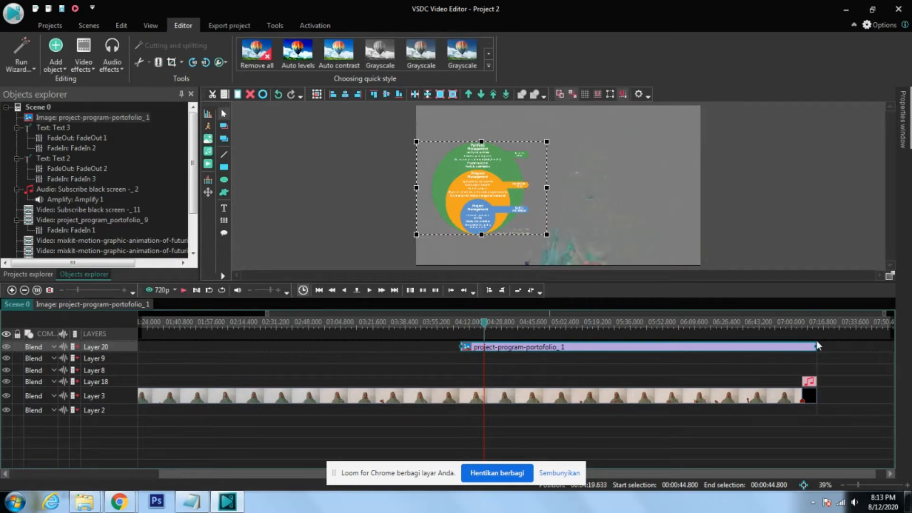
drag(816, 346, 551, 361)
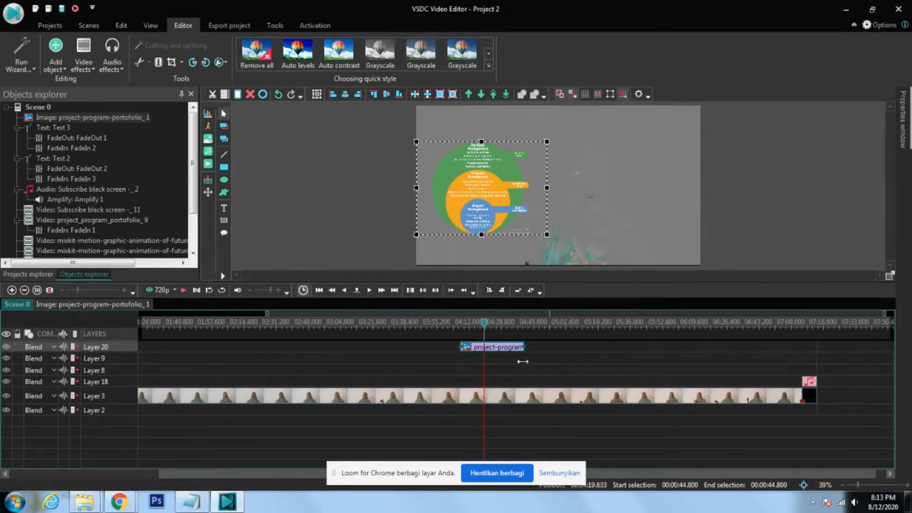
click(183, 289)
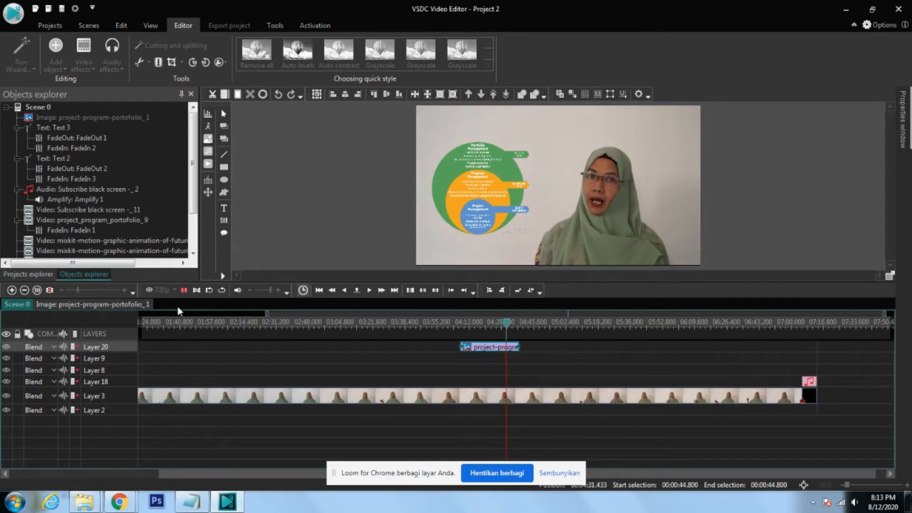
click(183, 291)
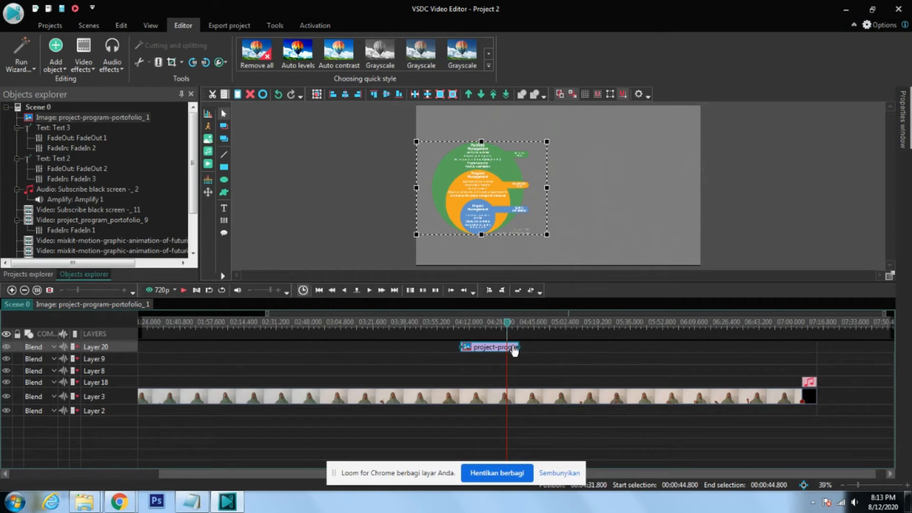
- Play the lecture to about 00:04:58 and add the bicycle1 image from the asset folder behind the project-program-portofolio image on its layer
drag(509, 326, 525, 326)
click(181, 289)
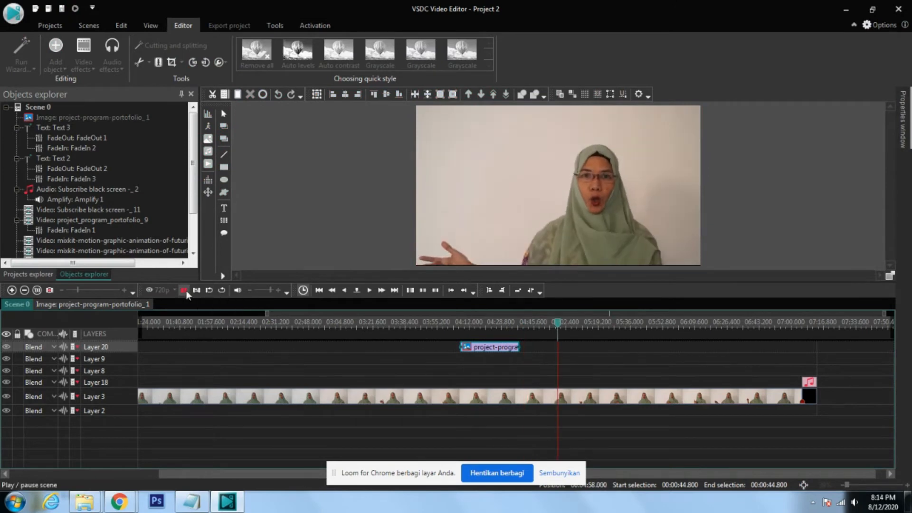
click(185, 289)
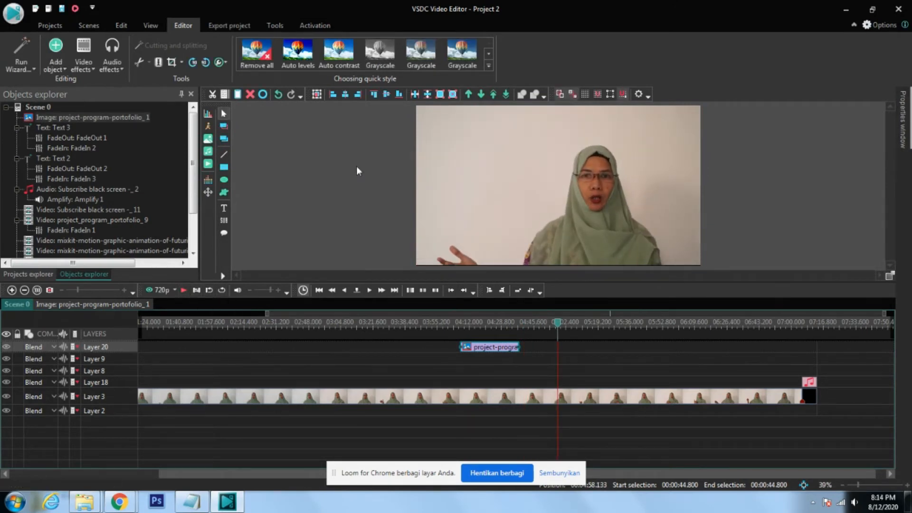
click(59, 70)
click(121, 236)
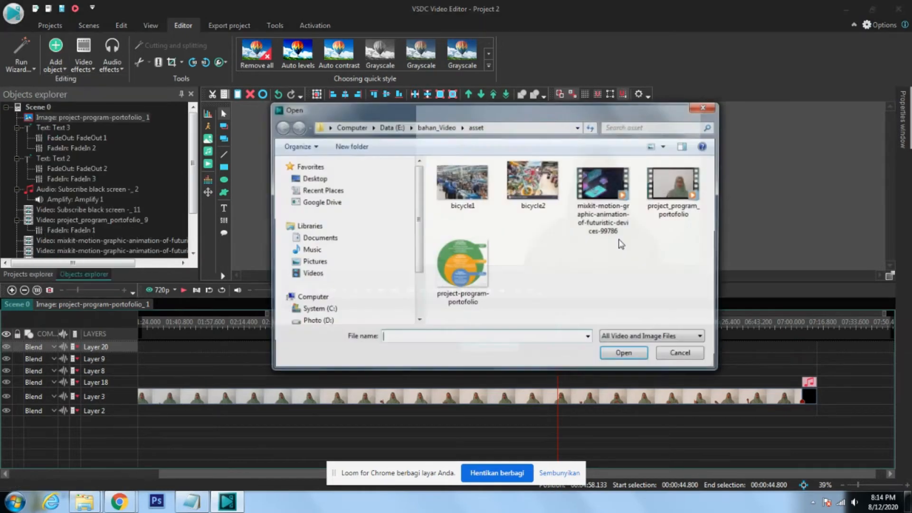
click(462, 183)
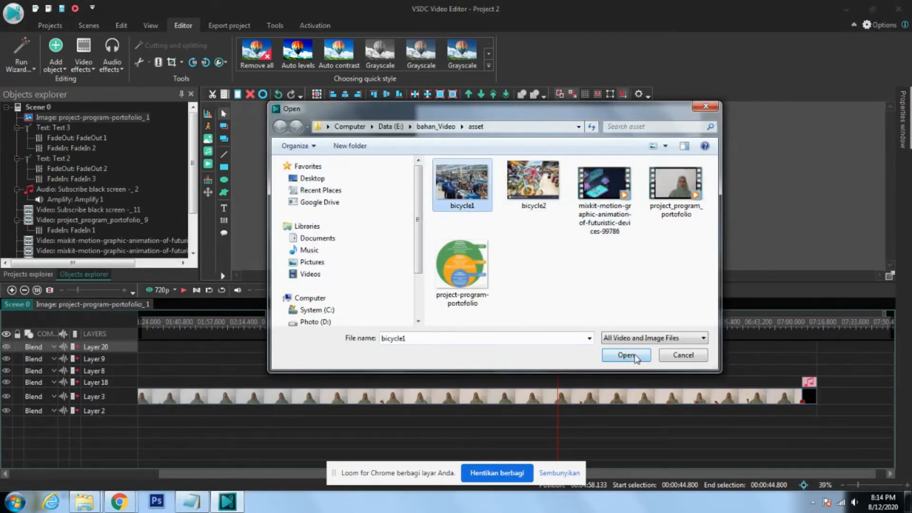
click(634, 356)
click(562, 306)
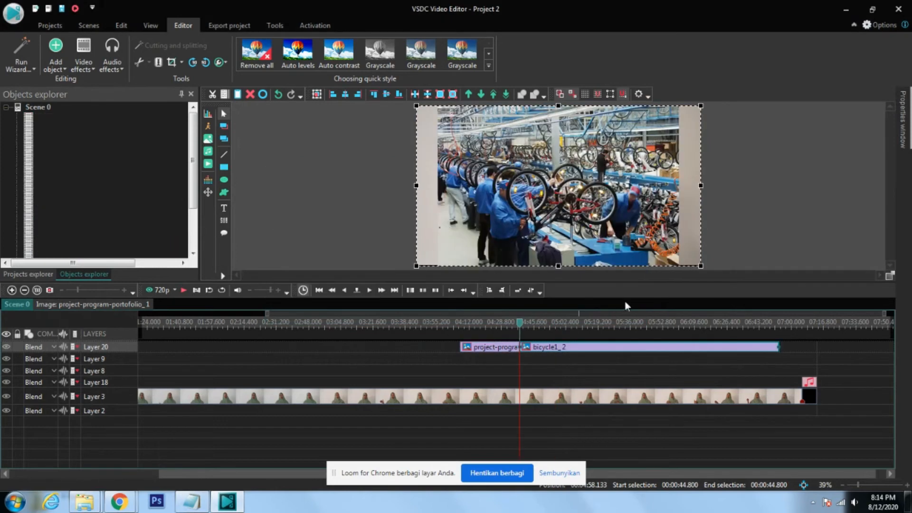
- Shrink the bicycle1 image to about a third of the frame width and place it in the upper empty area beside the presenter
drag(697, 108, 538, 189)
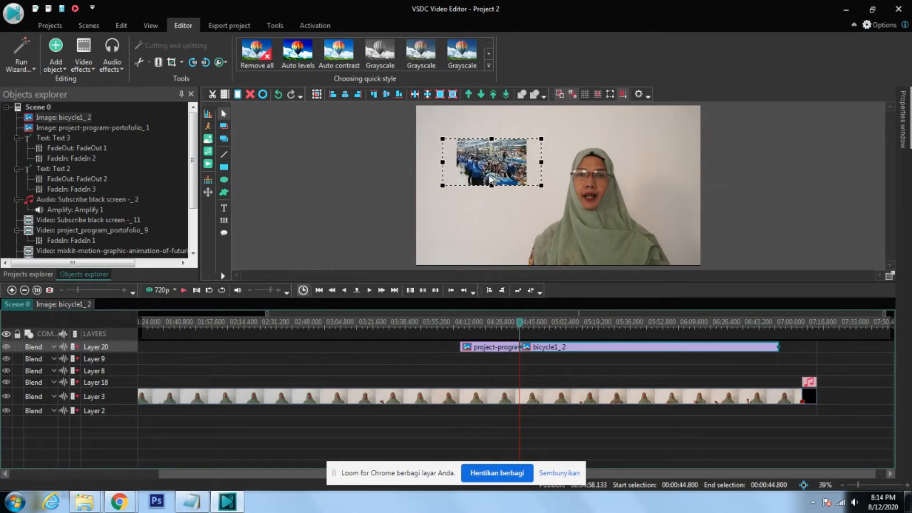
click(489, 176)
- Play the lecture for timing, then shorten the bicycle1 image and move it to span about 00:04:58 to 00:05:06
click(184, 291)
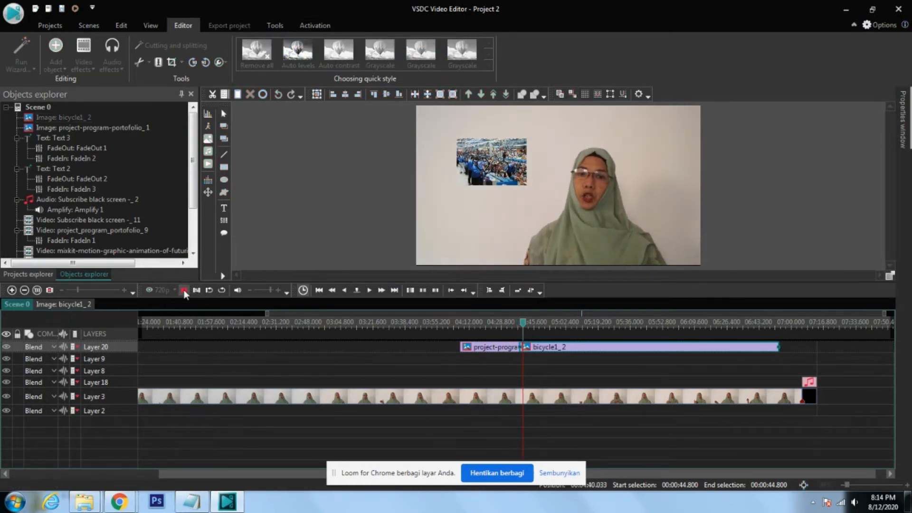
click(184, 290)
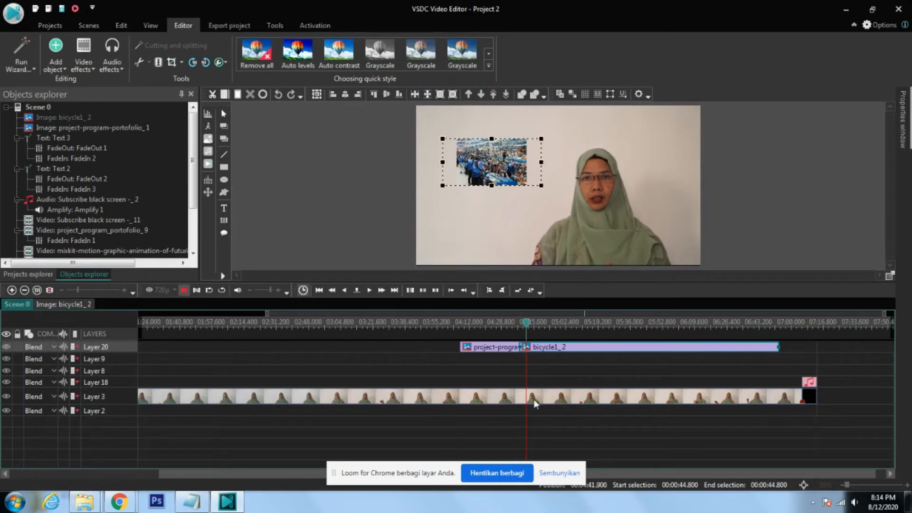
drag(568, 348, 574, 348)
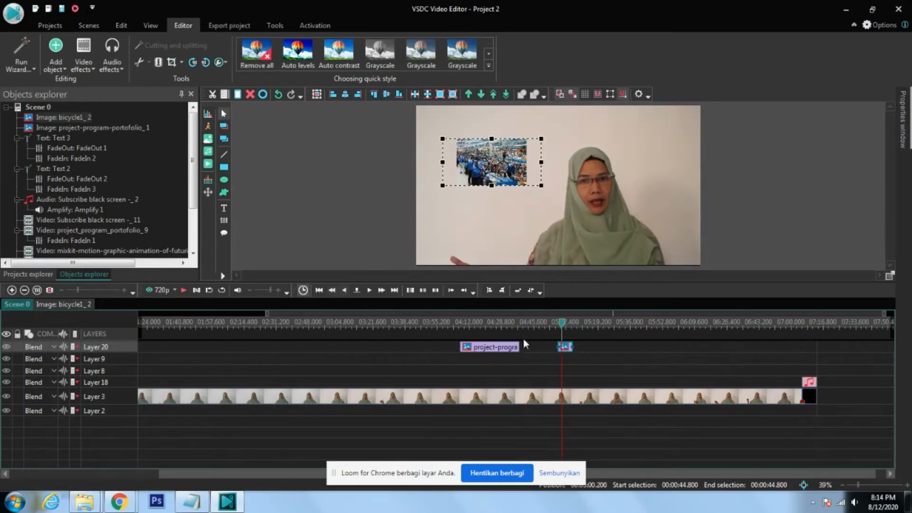
- Add the bicycle2 image from the asset folder directly after the bicycle1 image on the same layer
click(60, 59)
click(101, 235)
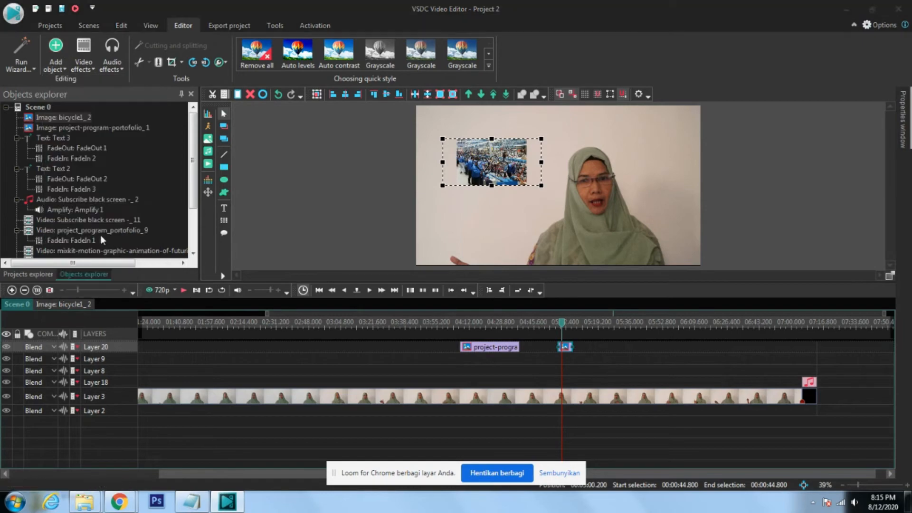
click(540, 203)
click(623, 353)
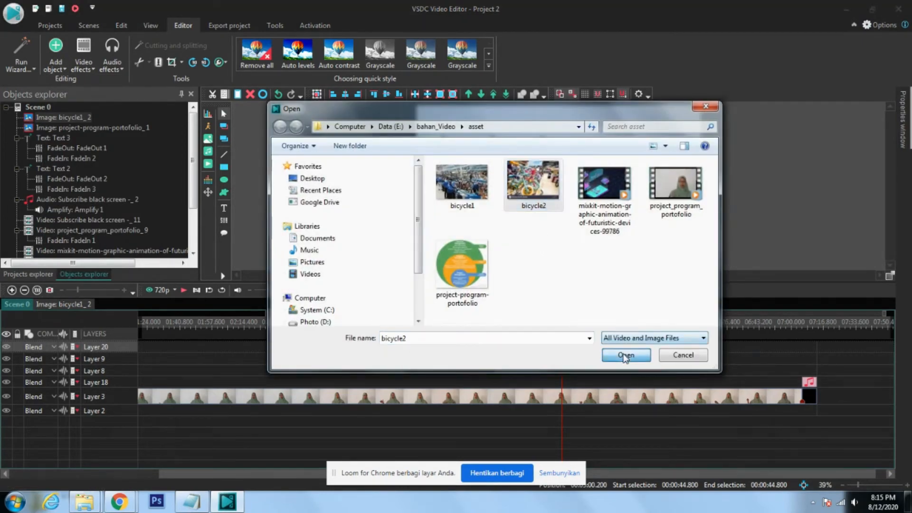
click(561, 305)
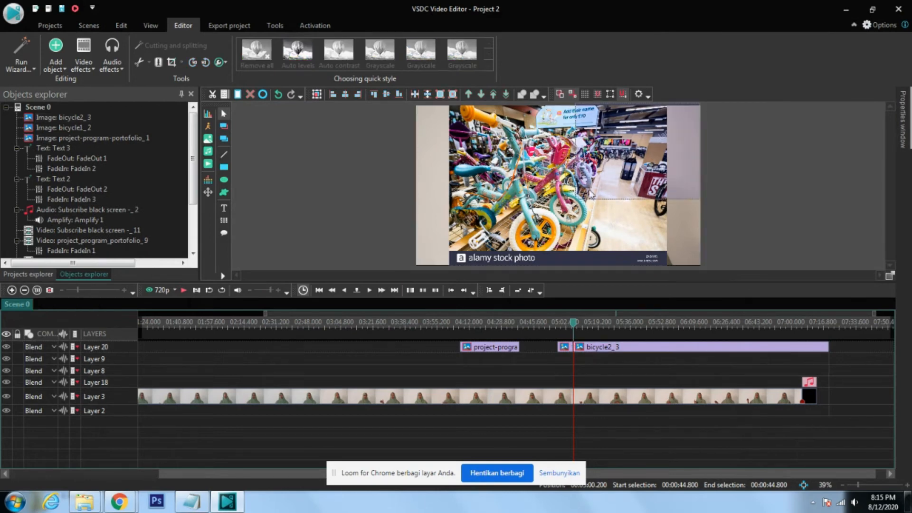
- Shrink the bicycle2 image to just over a third of the frame width beside the presenter's shoulder and shorten it to end at about 00:05:12
click(554, 221)
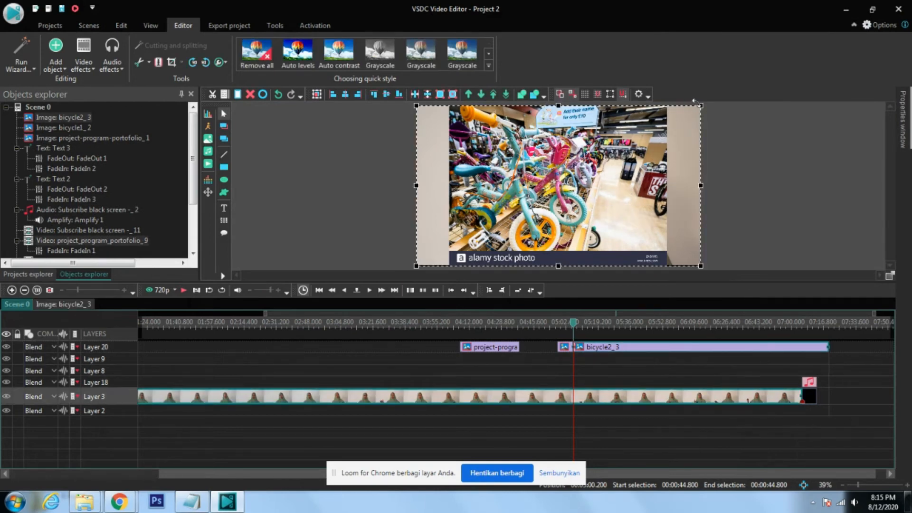
drag(701, 104, 522, 222)
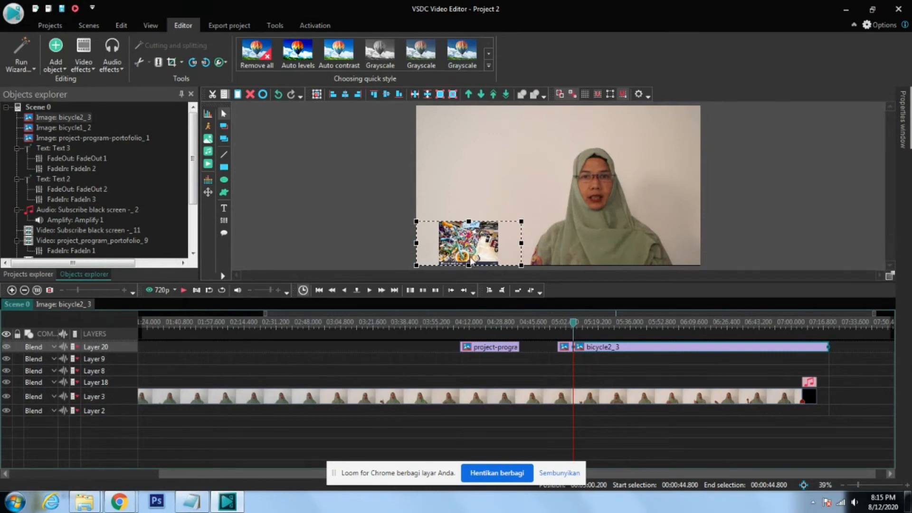
drag(468, 256, 505, 232)
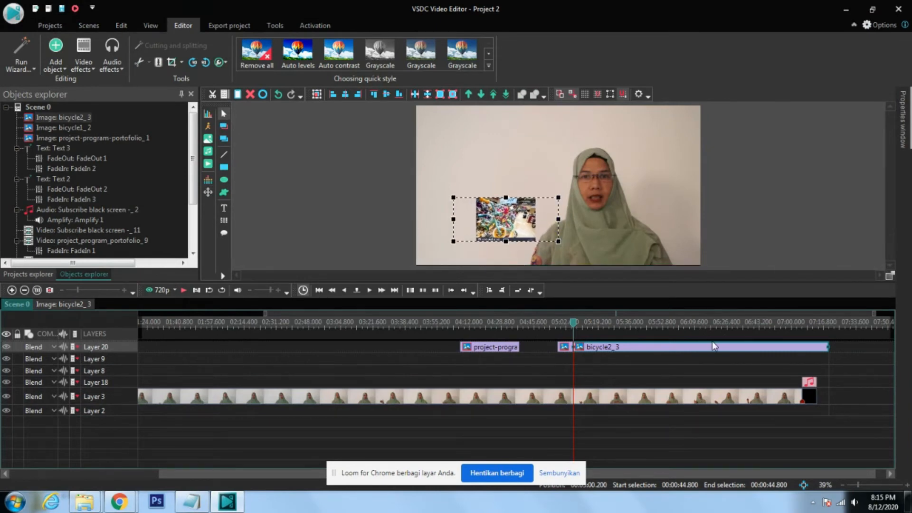
click(727, 356)
drag(828, 347, 583, 373)
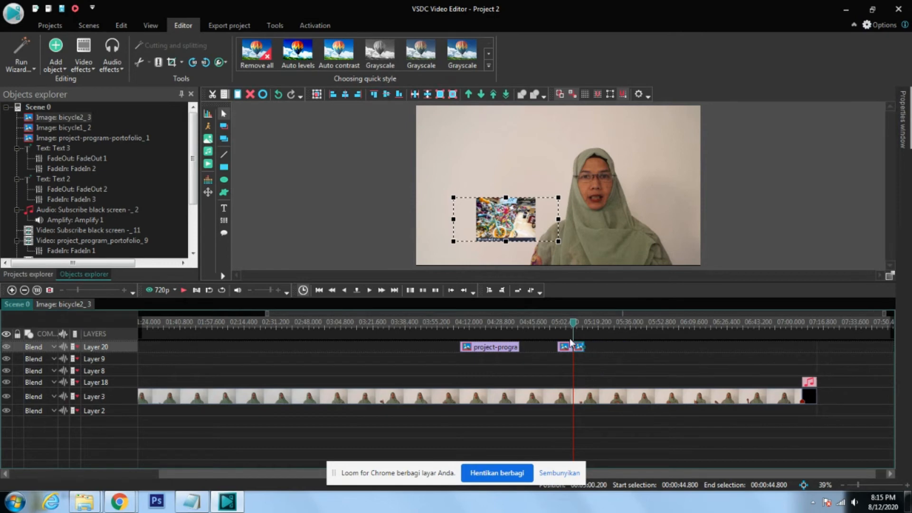
- Play the lecture around 00:04:57 and shift both bicycle images slightly earlier so bicycle1 starts at about 00:04:56
mouse_move(574, 323)
mouse_down()
mouse_move(567, 327)
mouse_move(580, 327)
mouse_move(568, 327)
mouse_up()
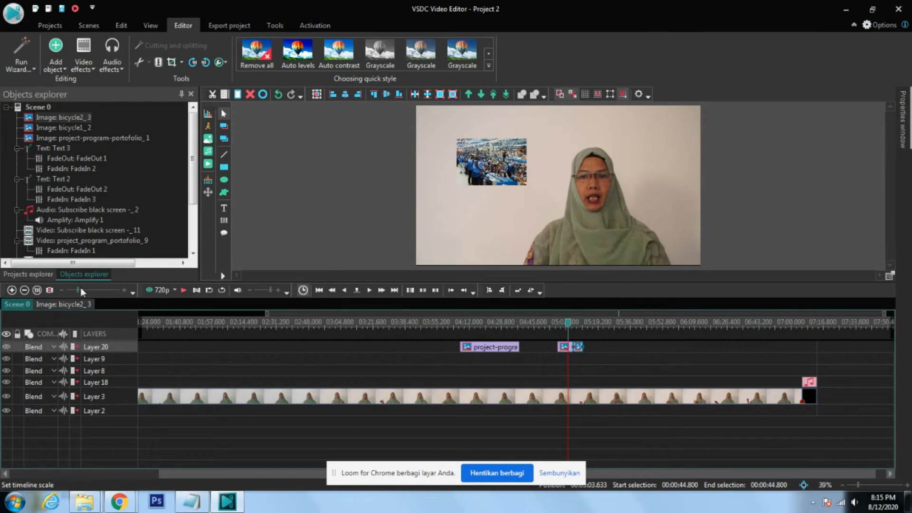
drag(78, 287, 94, 289)
drag(568, 320, 549, 322)
click(182, 289)
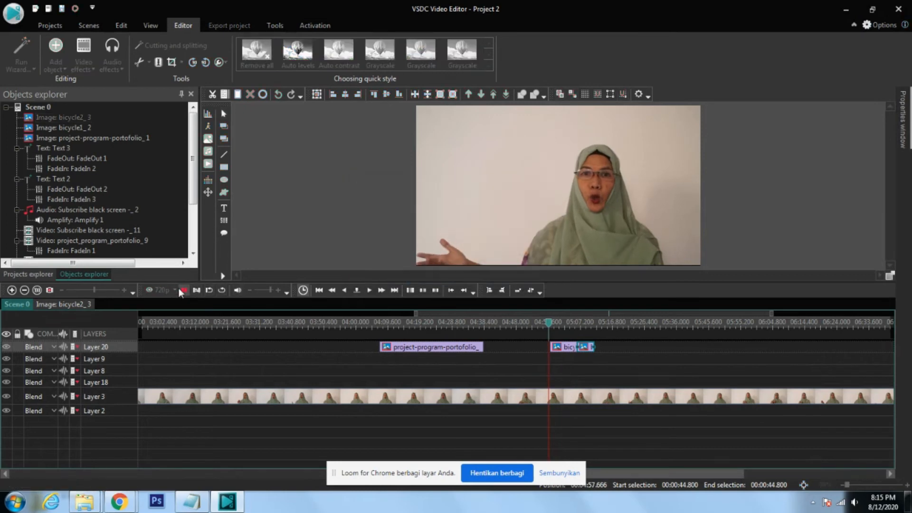
click(182, 290)
drag(566, 349, 561, 349)
click(584, 347)
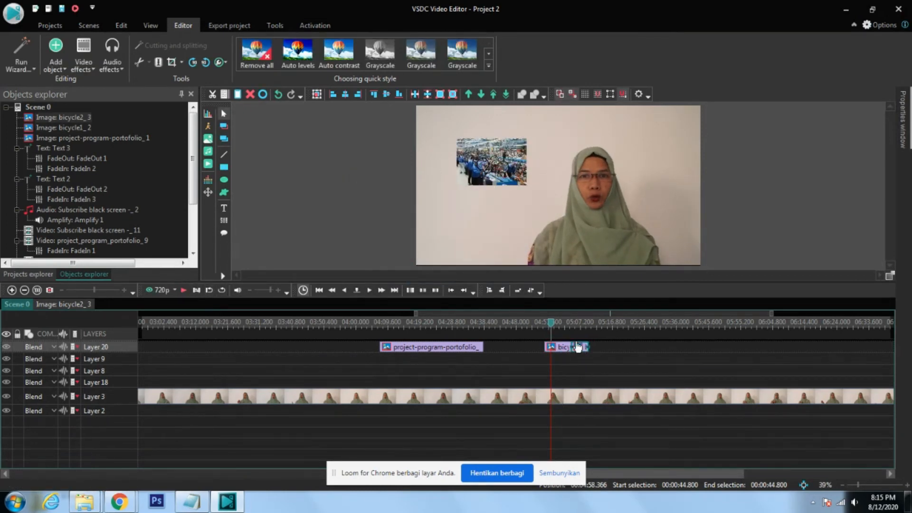
- Play the lecture from the start of the bicycle1 image to about 00:05:02 to check when each image should appear
drag(555, 321, 546, 322)
click(184, 291)
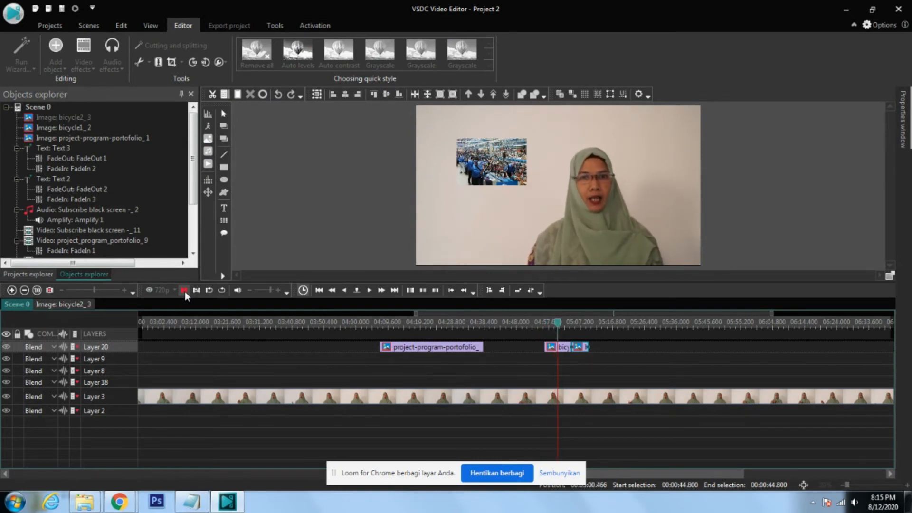
click(185, 291)
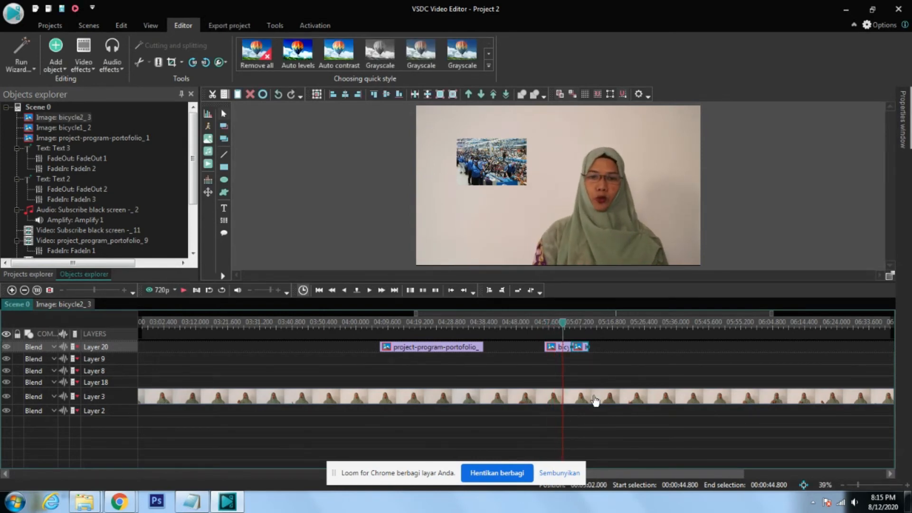
- Shorten bicycle1 to end at about 00:05:01 and retime bicycle2 to follow it, ending at about 00:05:04
drag(92, 289, 113, 289)
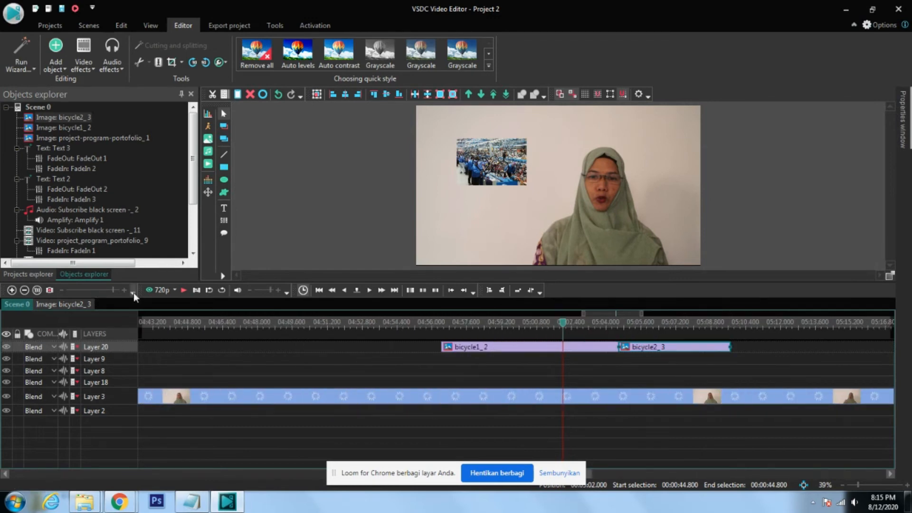
click(610, 350)
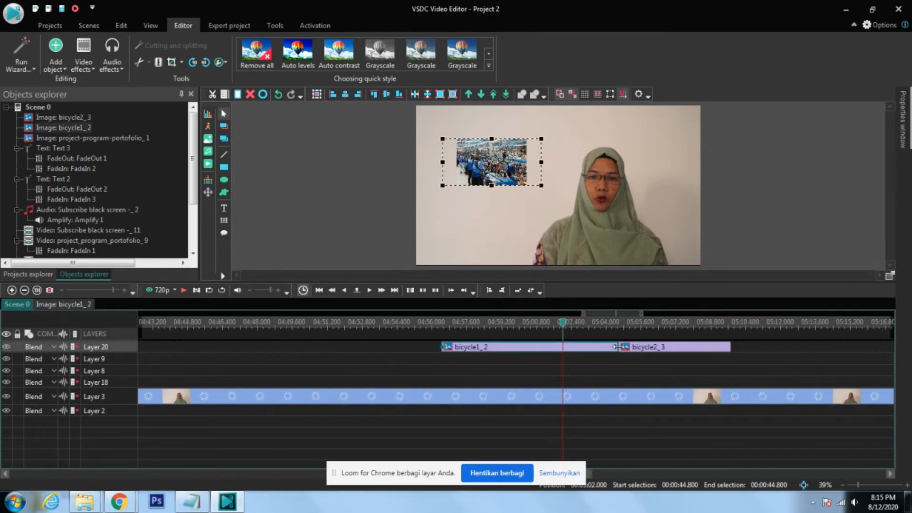
drag(615, 347, 547, 349)
drag(628, 352, 566, 352)
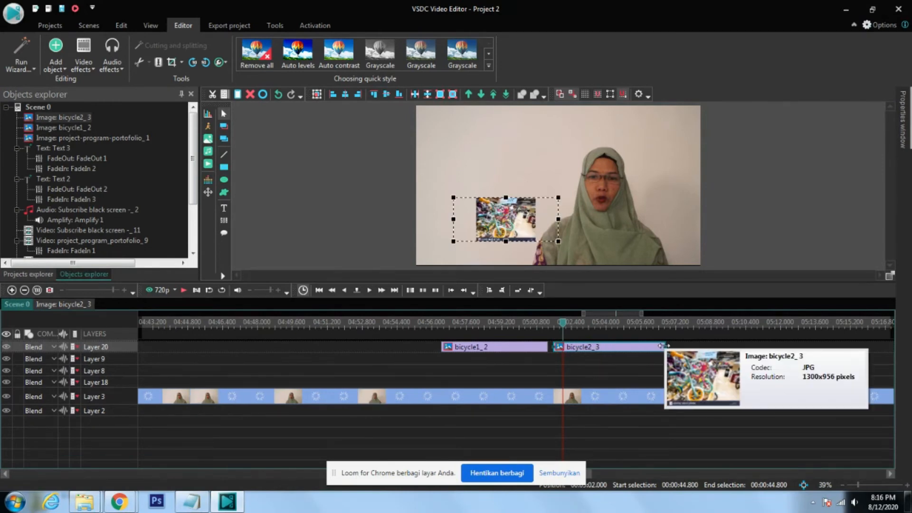
drag(663, 351, 610, 351)
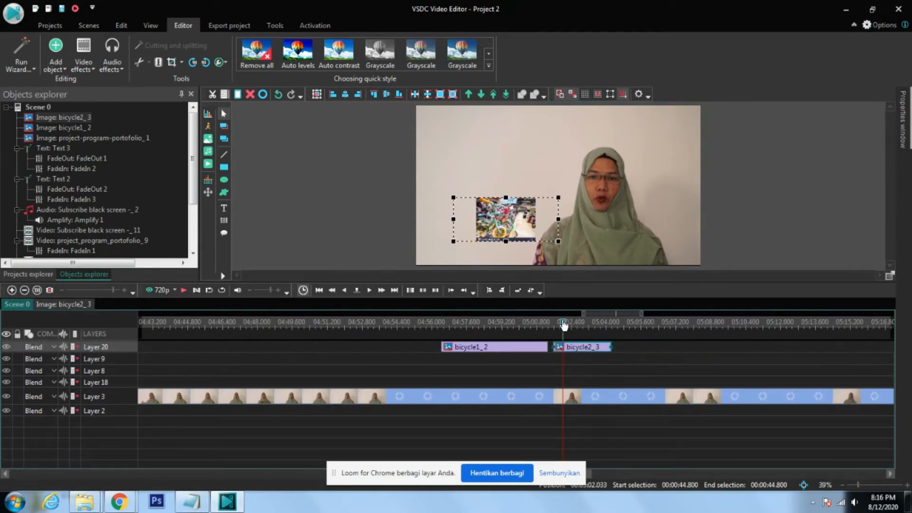
- Replay the section, then shorten bicycle1 to end at about 00:04:59 and move bicycle2 to start just after it
drag(567, 320, 533, 321)
click(186, 290)
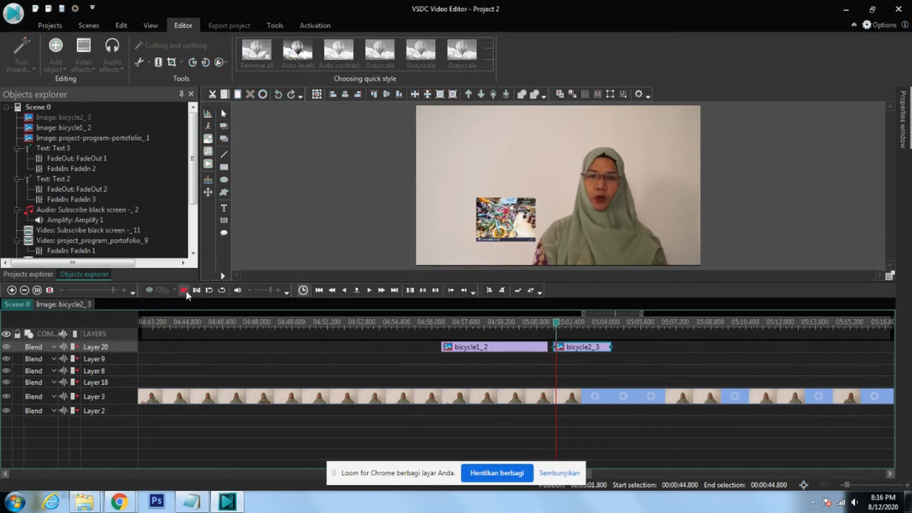
click(186, 291)
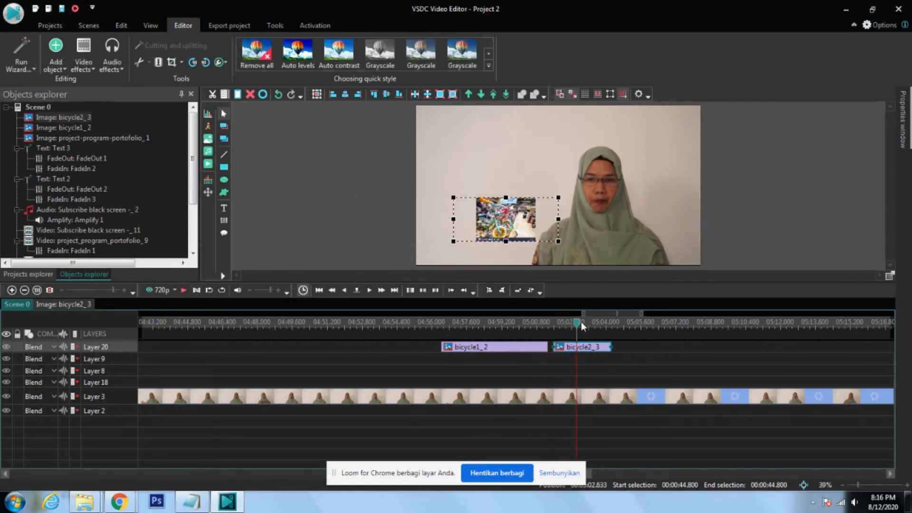
drag(577, 322, 486, 336)
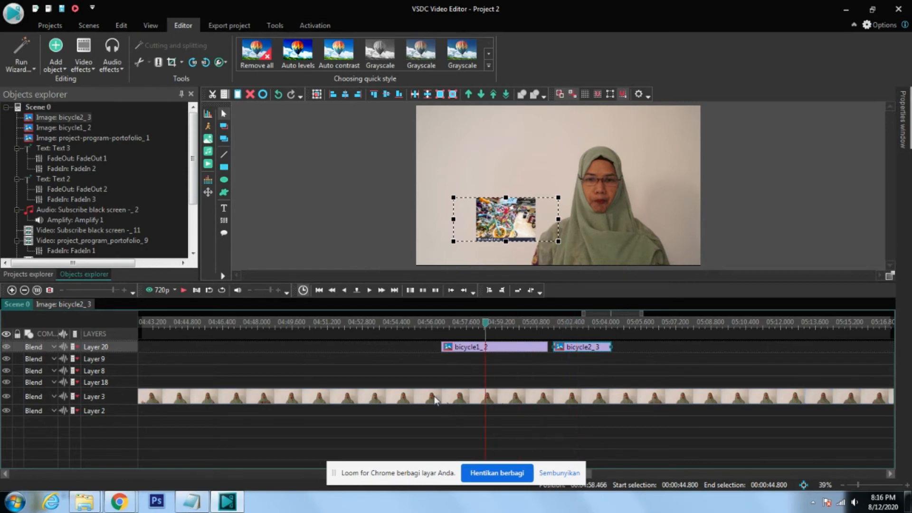
click(538, 348)
drag(545, 348, 504, 348)
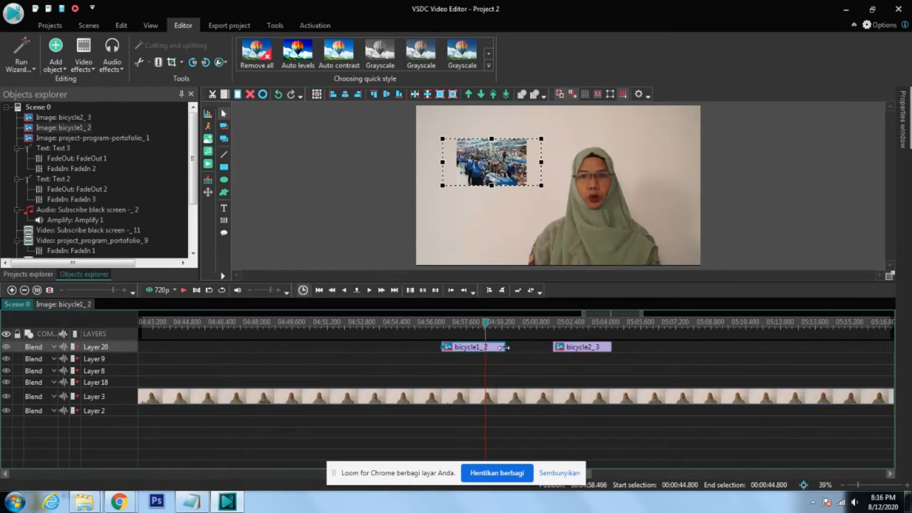
drag(559, 352, 519, 351)
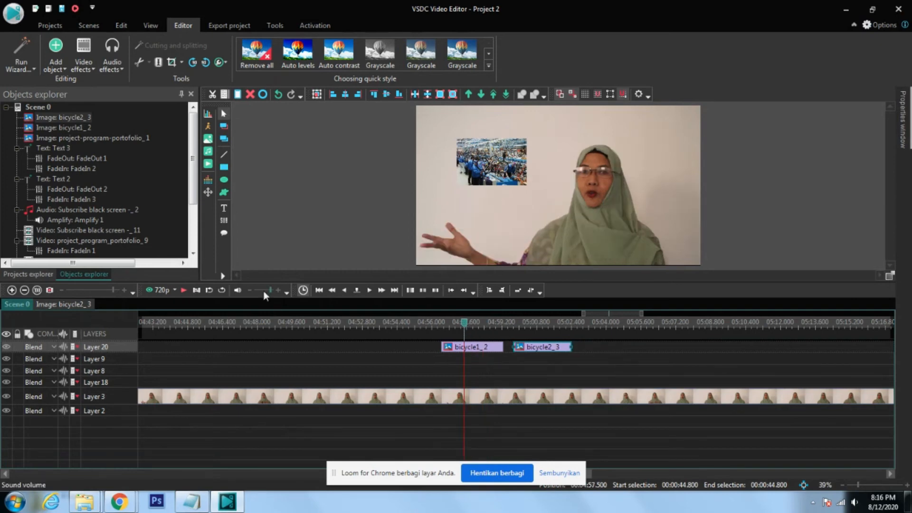
- Play both retimed bicycle images from about 00:04:57 to check their timing, then return the playhead to about 00:04:45
click(183, 290)
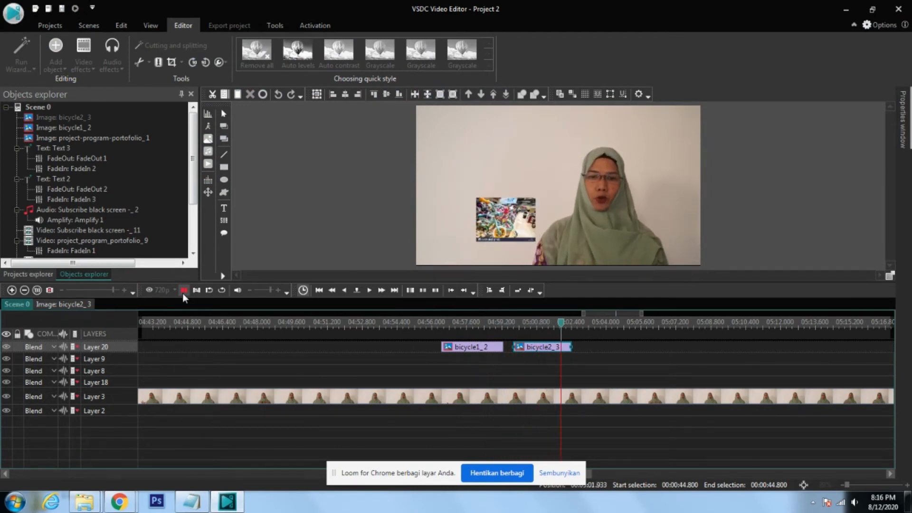
click(183, 290)
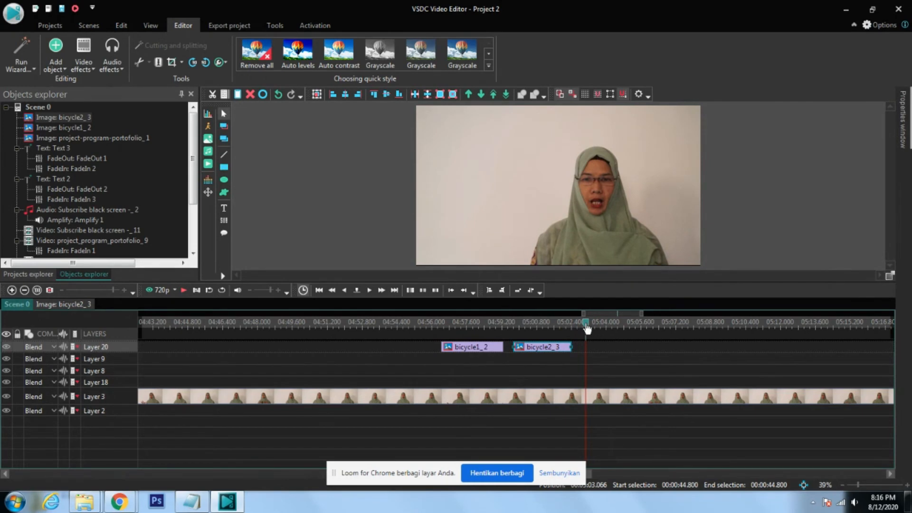
click(586, 324)
drag(586, 325, 192, 357)
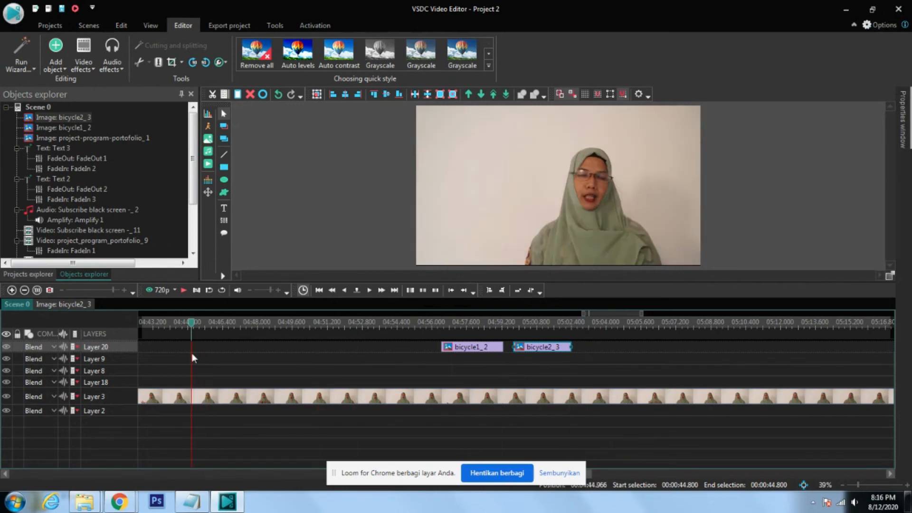
- Set the export output file to project-portofolio in the bahan_Video asset folder and try to start the export
click(236, 22)
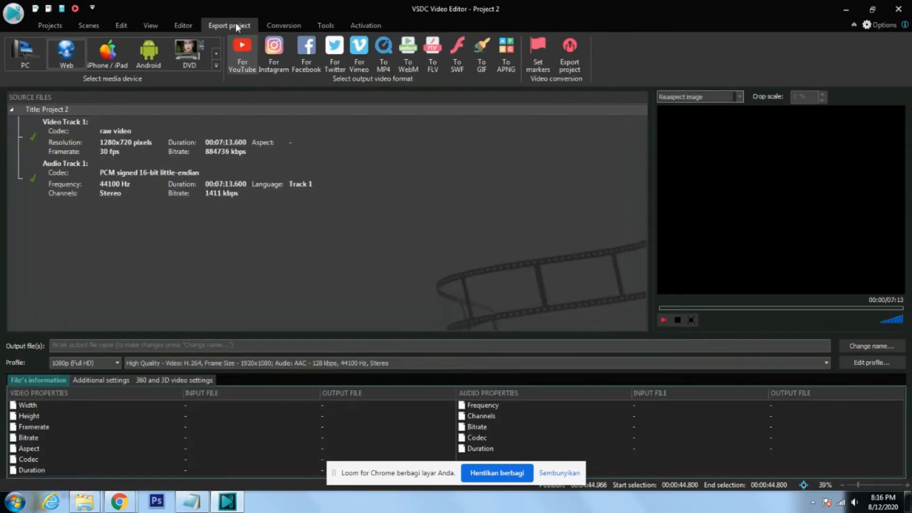
click(358, 47)
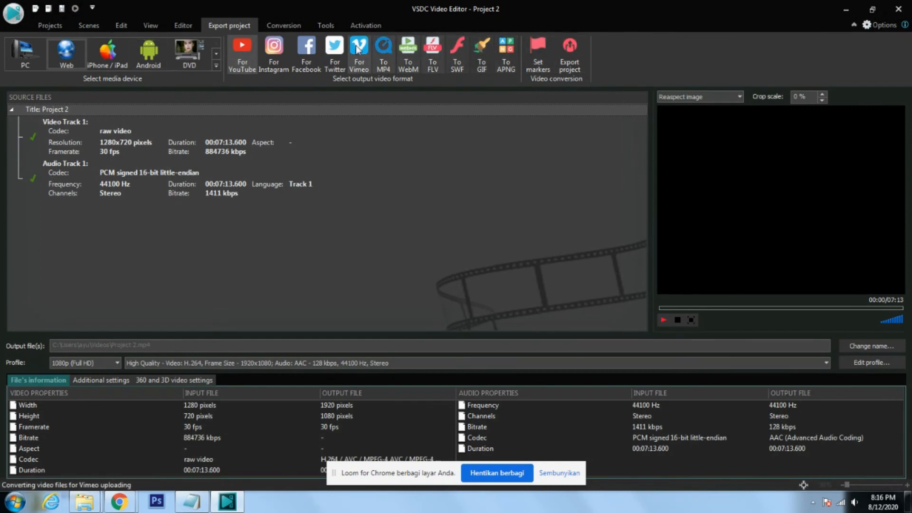
click(570, 51)
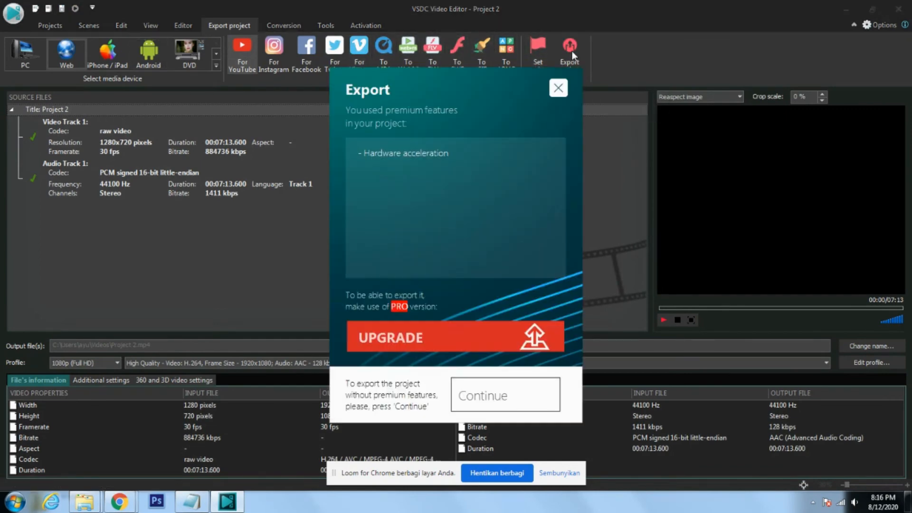
click(557, 88)
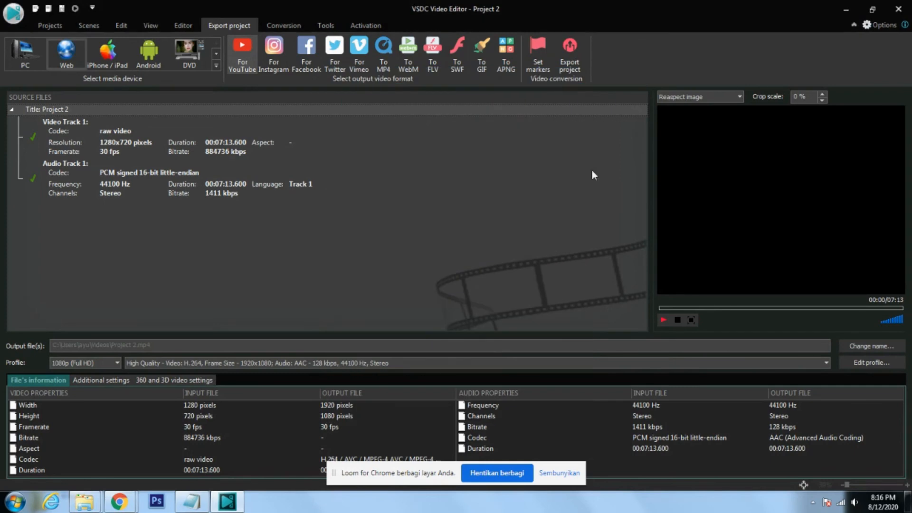
click(879, 349)
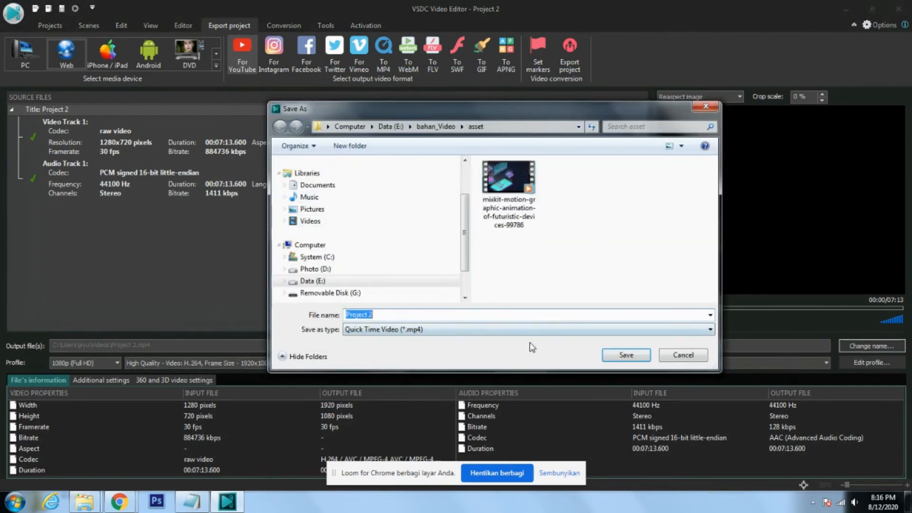
text(p)
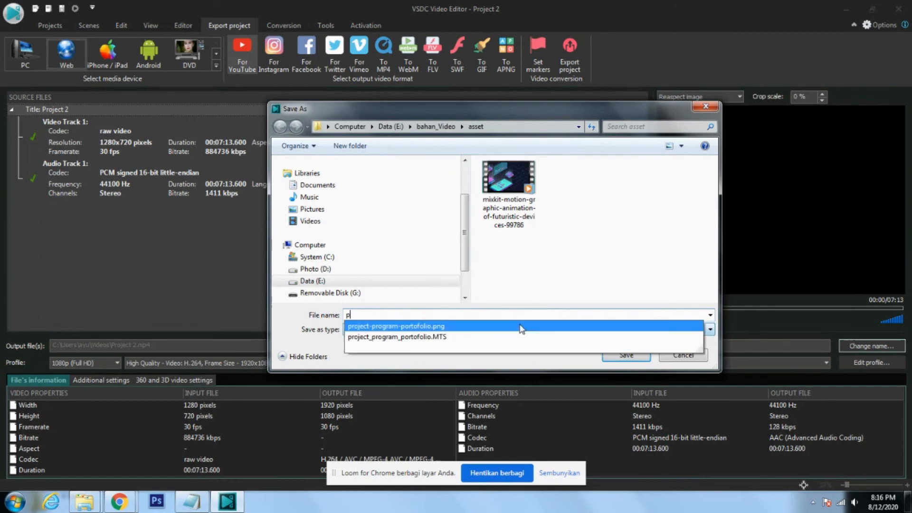
text(roject-portofolio)
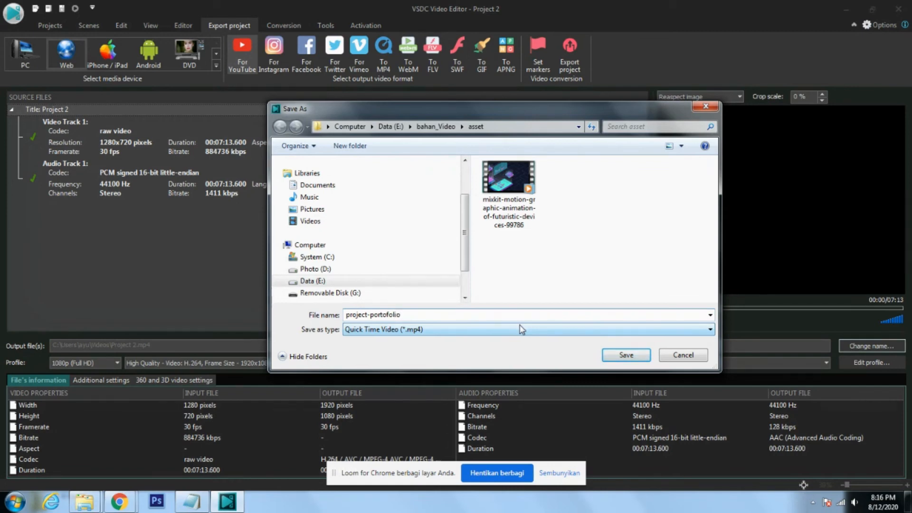
click(612, 356)
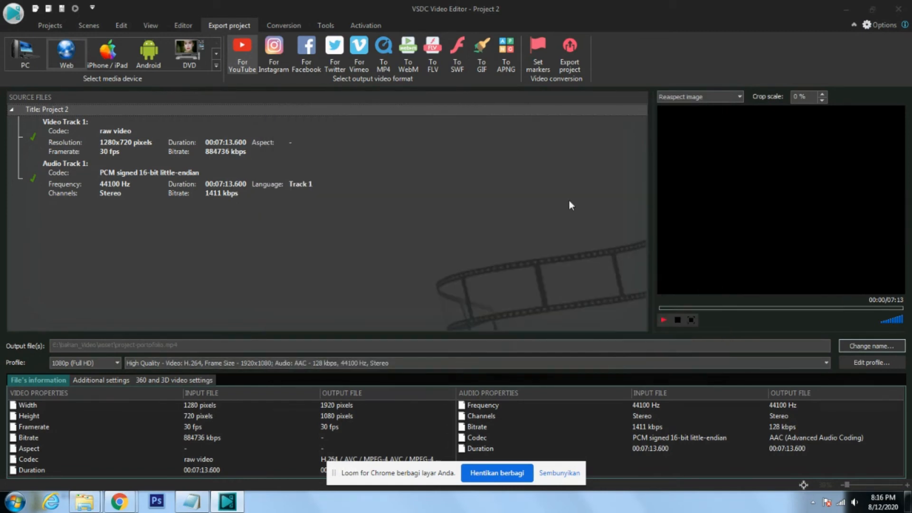
click(583, 69)
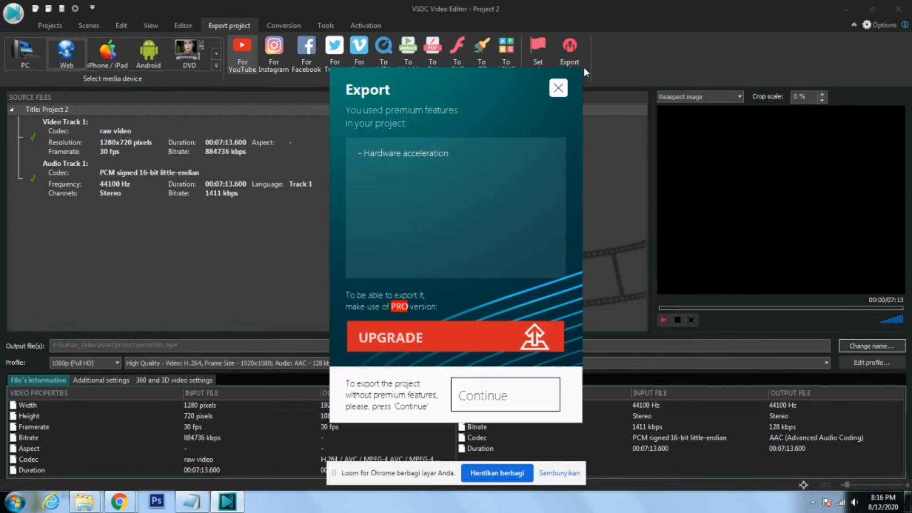
click(558, 88)
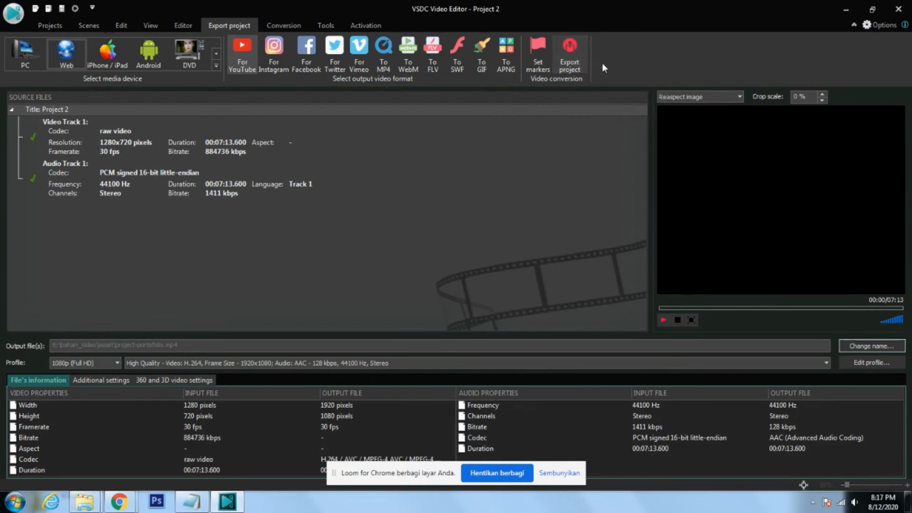
- Return to Scene 0 in the project, move the playhead to the beginning and play the first three seconds to examine the opening
click(65, 28)
click(41, 108)
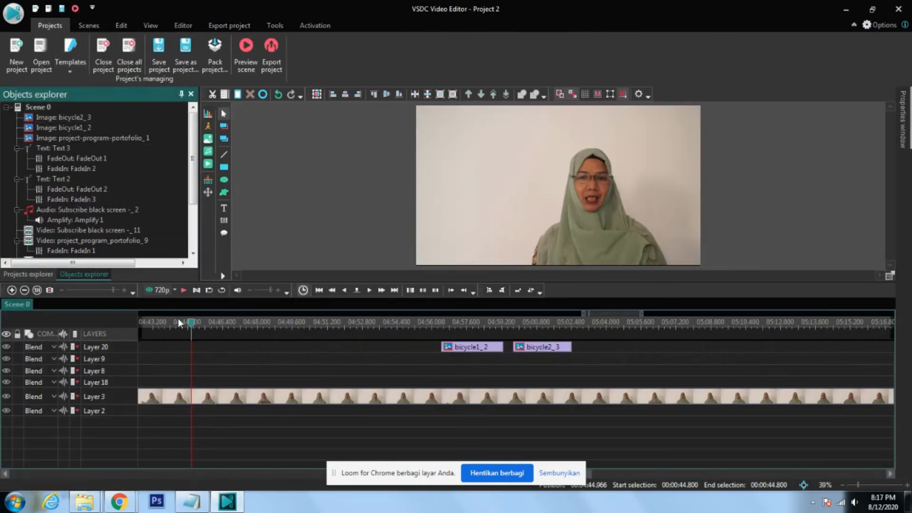
drag(193, 330, 120, 334)
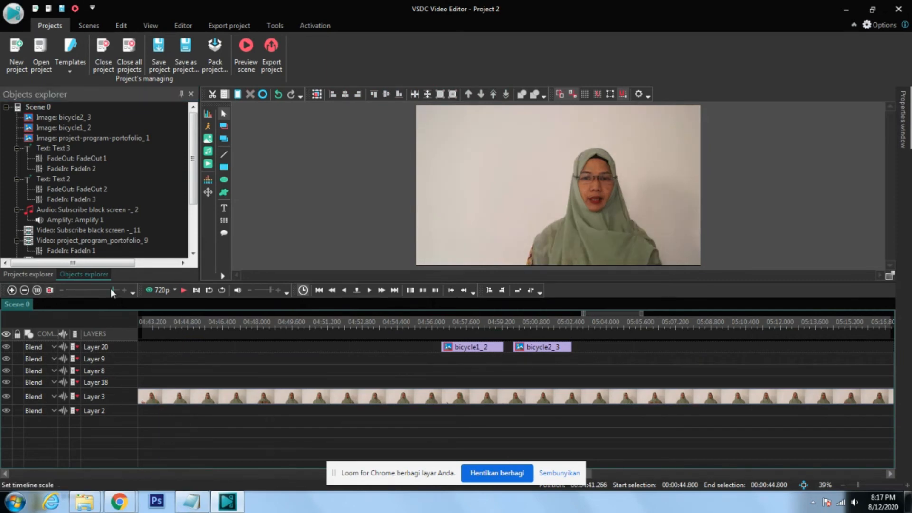
drag(113, 289, 70, 288)
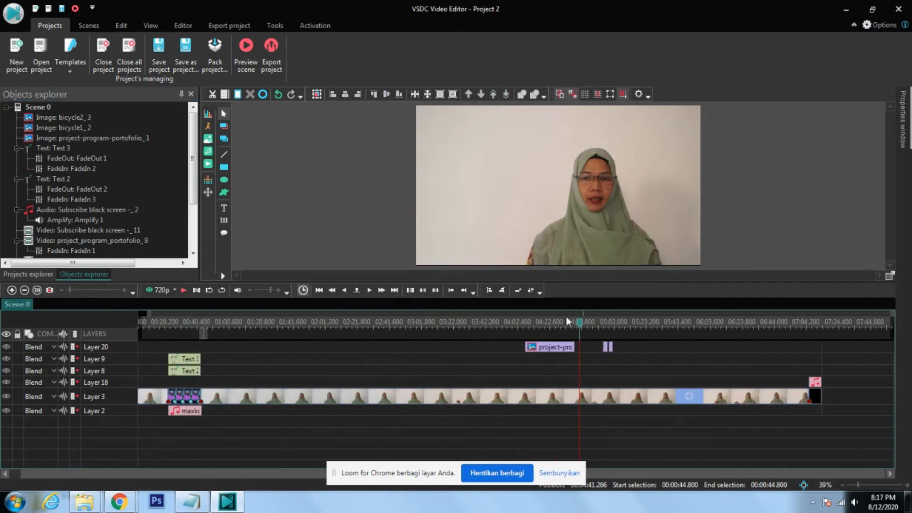
drag(580, 324, 120, 372)
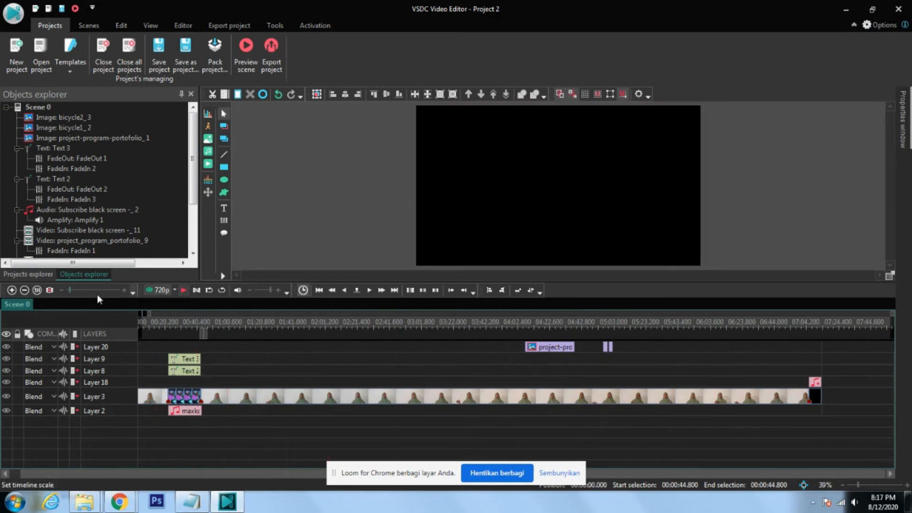
drag(69, 290, 64, 289)
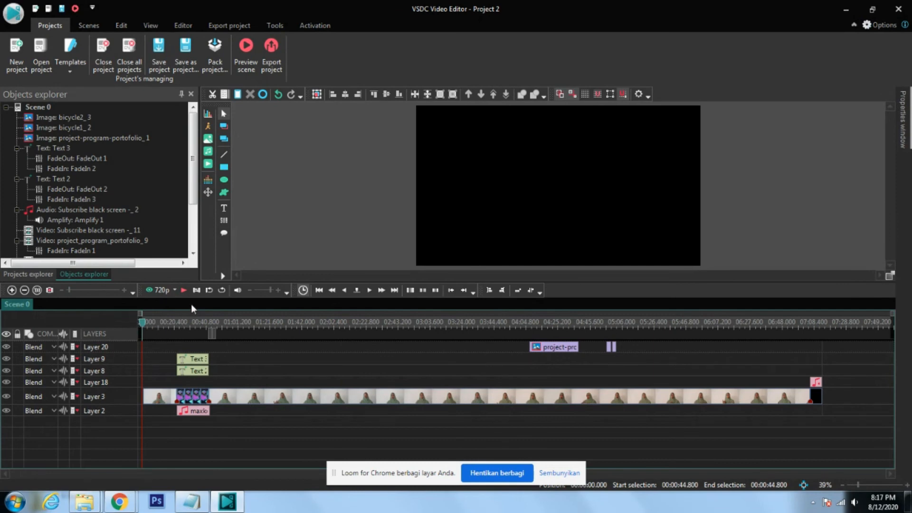
click(184, 291)
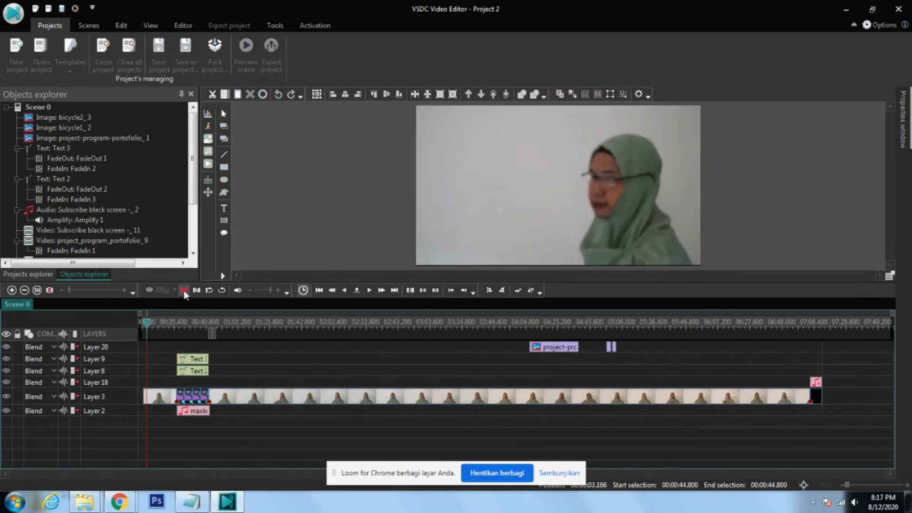
click(183, 291)
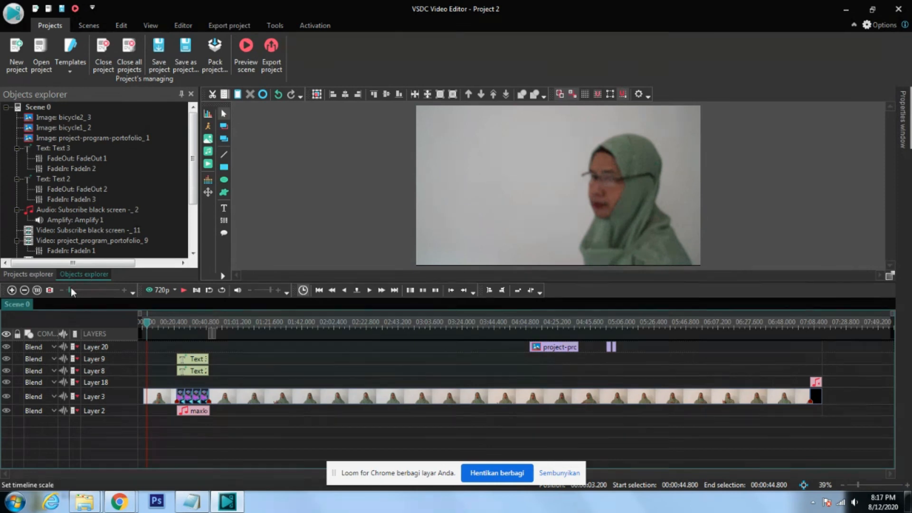
- Replay the opening from the start to about 00:00:07 to find where the unwanted lead-in ends
drag(70, 290, 102, 289)
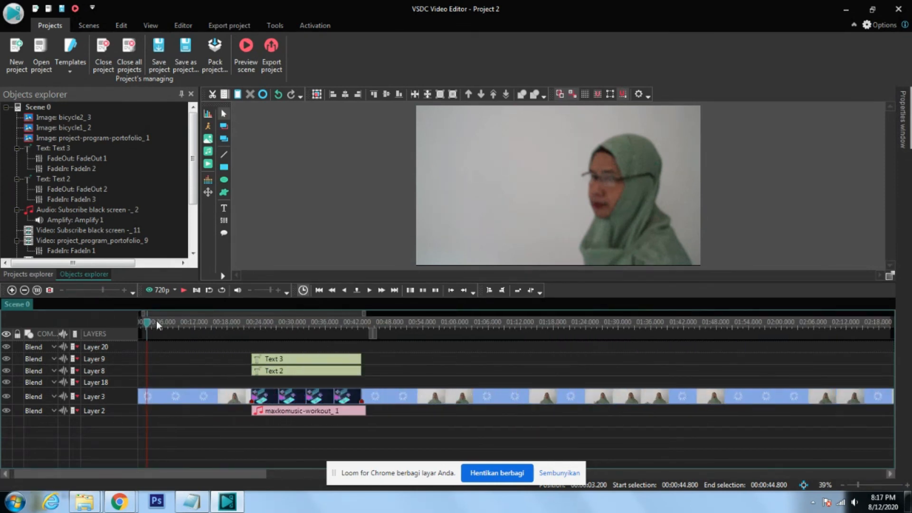
click(145, 326)
drag(145, 326, 129, 321)
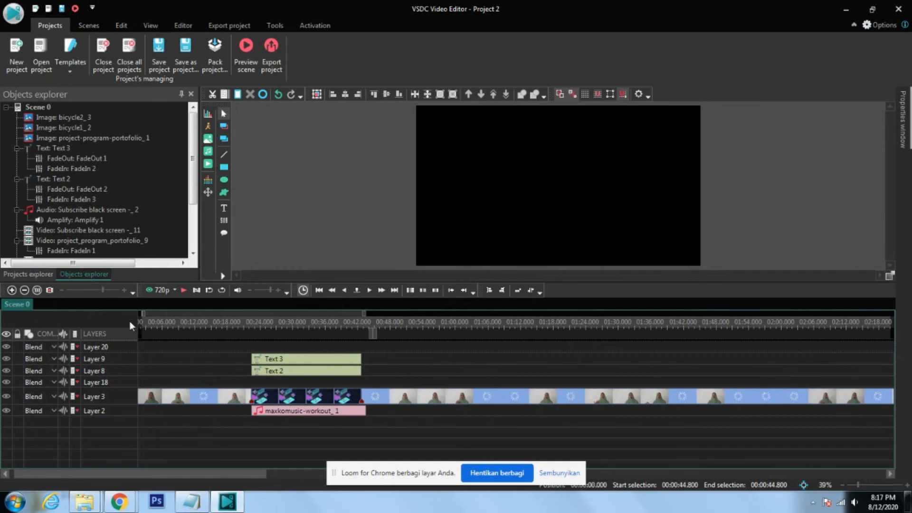
click(182, 291)
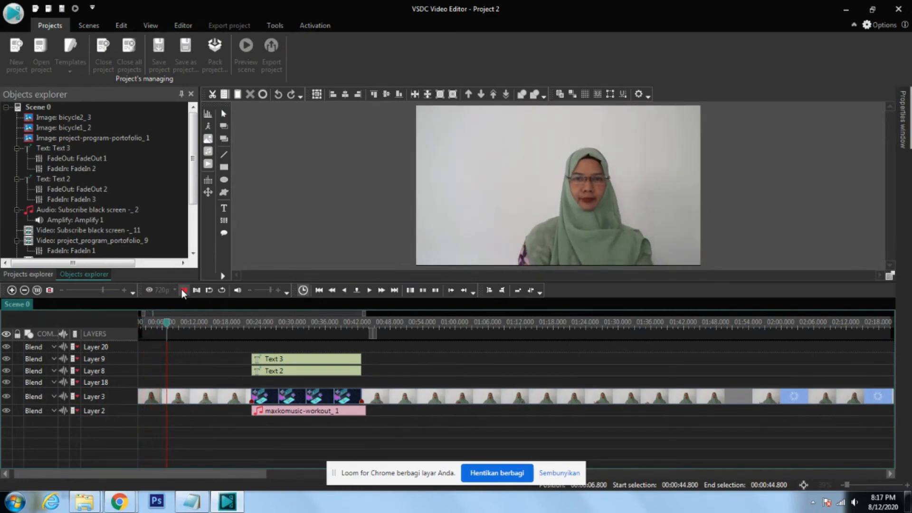
click(182, 289)
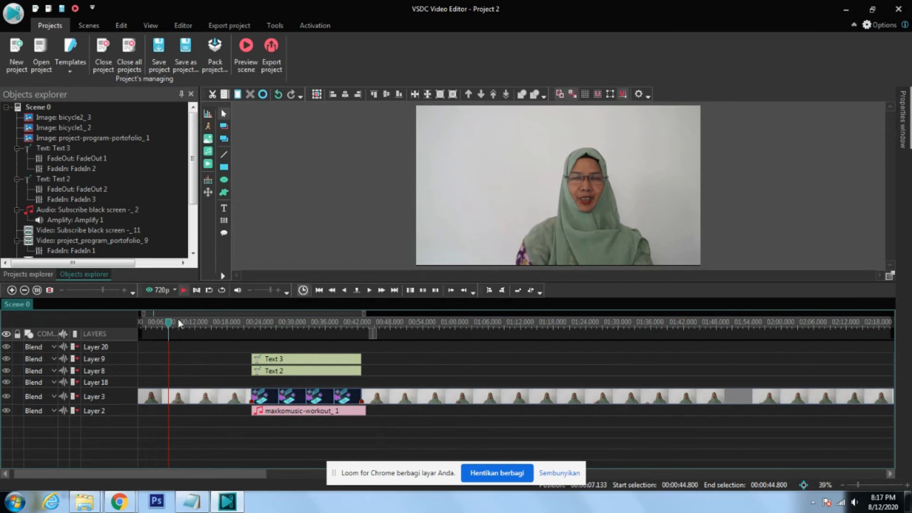
- Split the opening lecture clip on Layer 3 at about 00:00:06.7 and delete the part before the cut
drag(102, 290, 108, 290)
drag(169, 329, 165, 329)
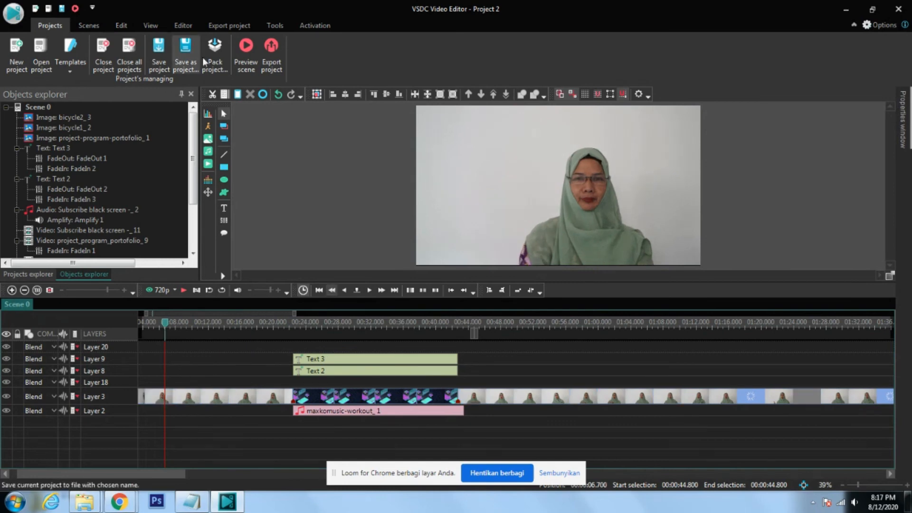
click(181, 26)
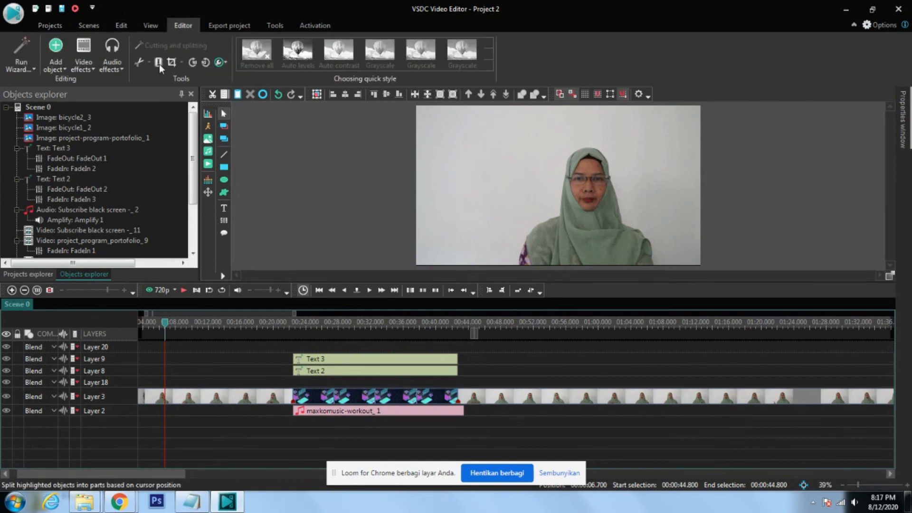
click(224, 402)
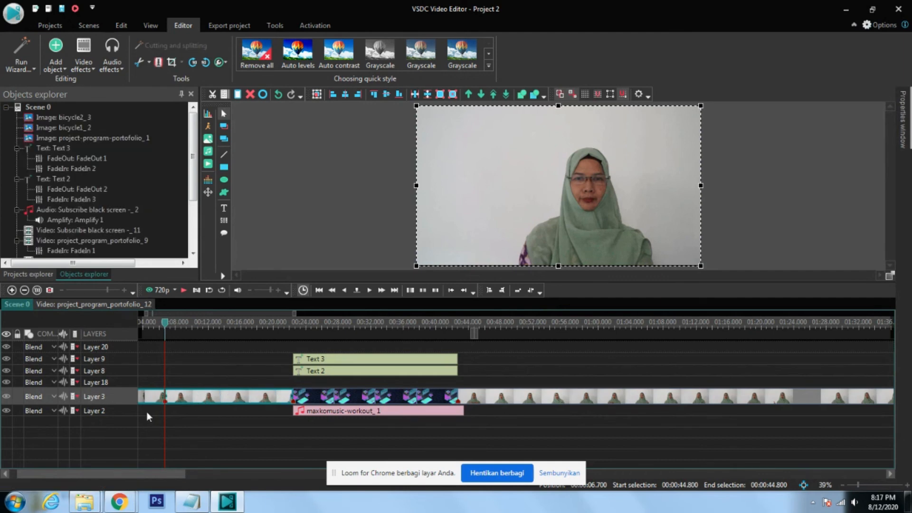
click(183, 290)
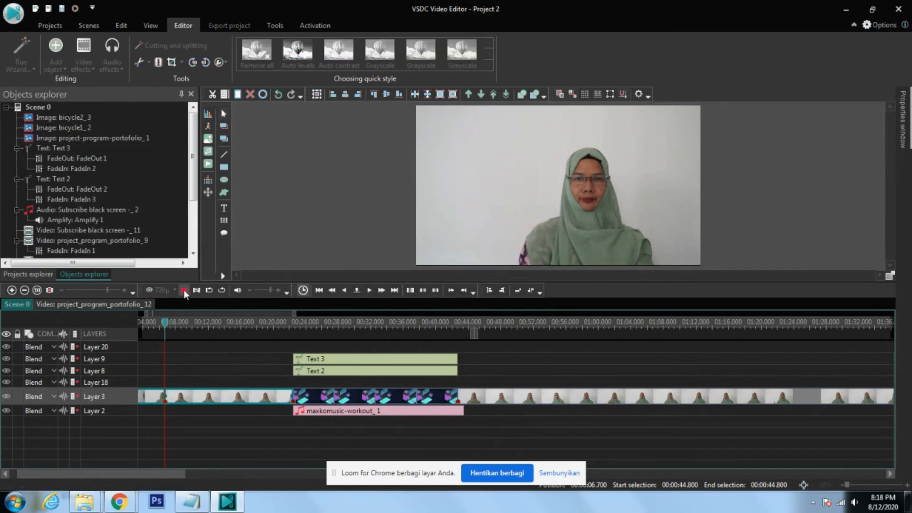
click(184, 290)
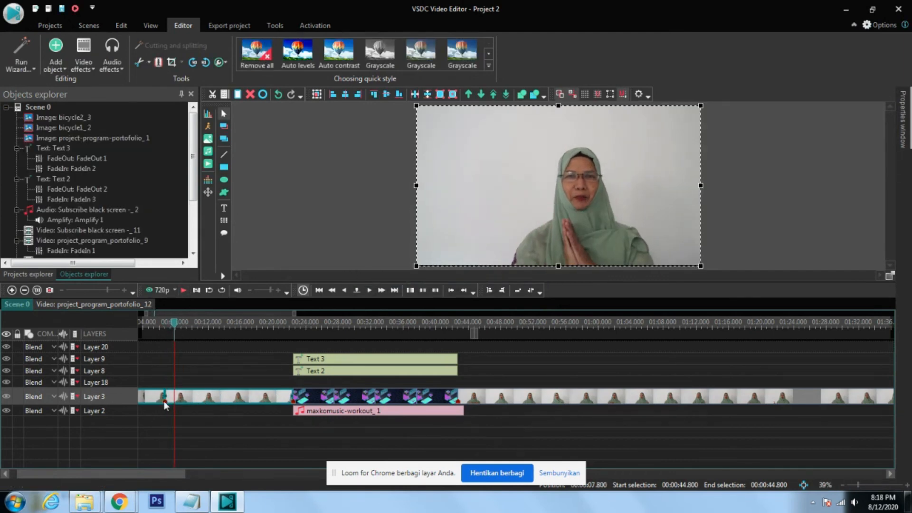
click(201, 434)
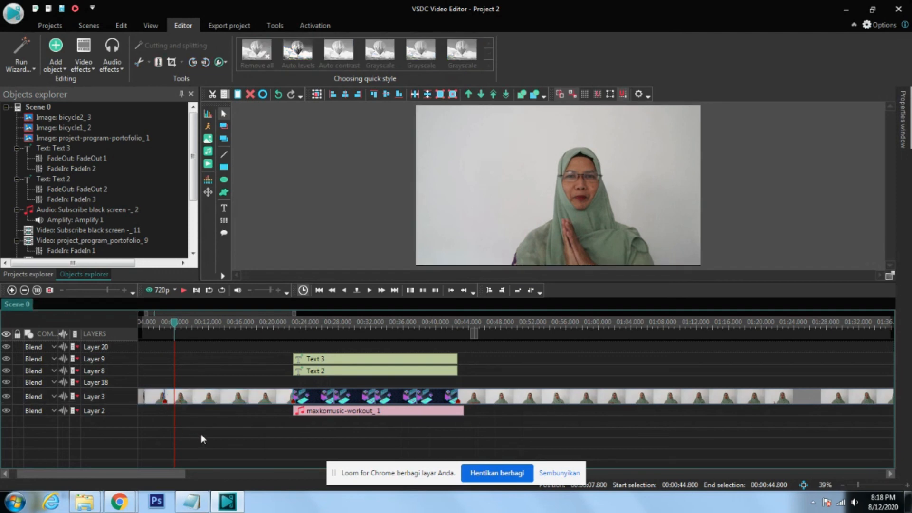
click(160, 402)
key(Delete)
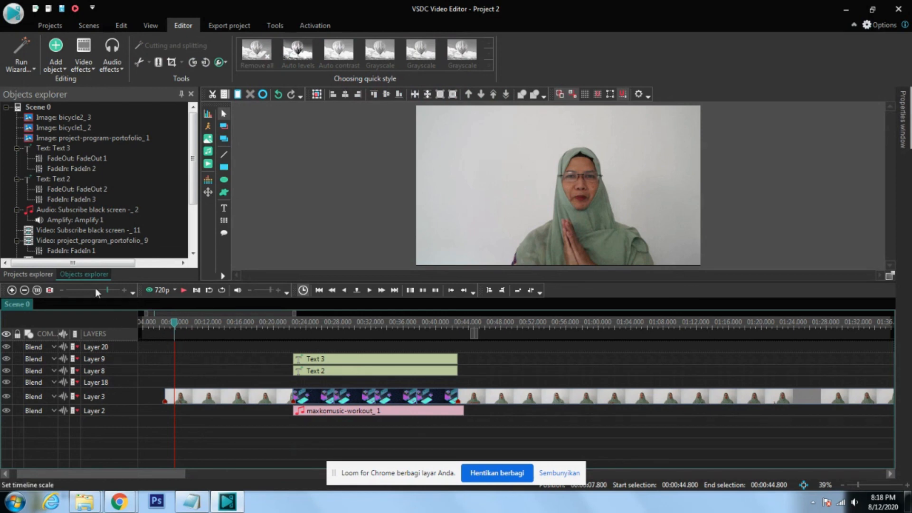
- Select all objects on the timeline and shift them together so the trimmed lecture clip begins at the scene's start
drag(108, 291, 61, 288)
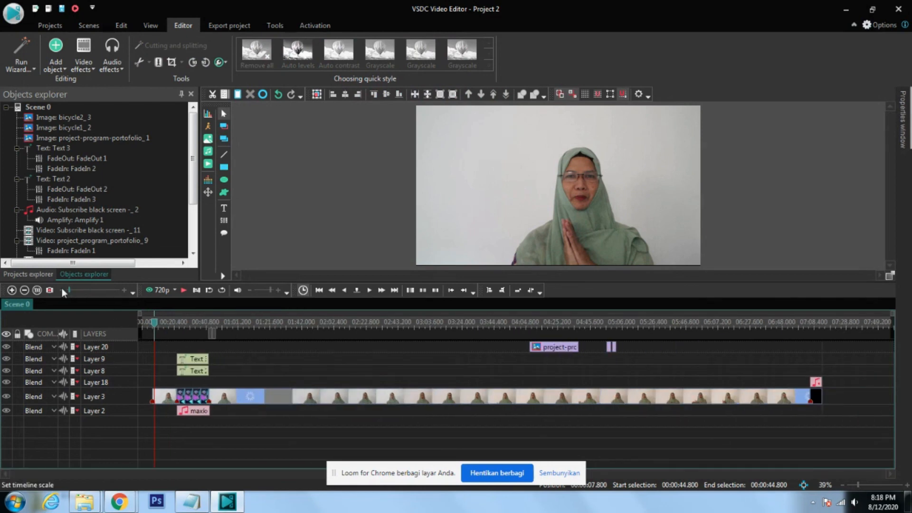
drag(866, 444, 152, 321)
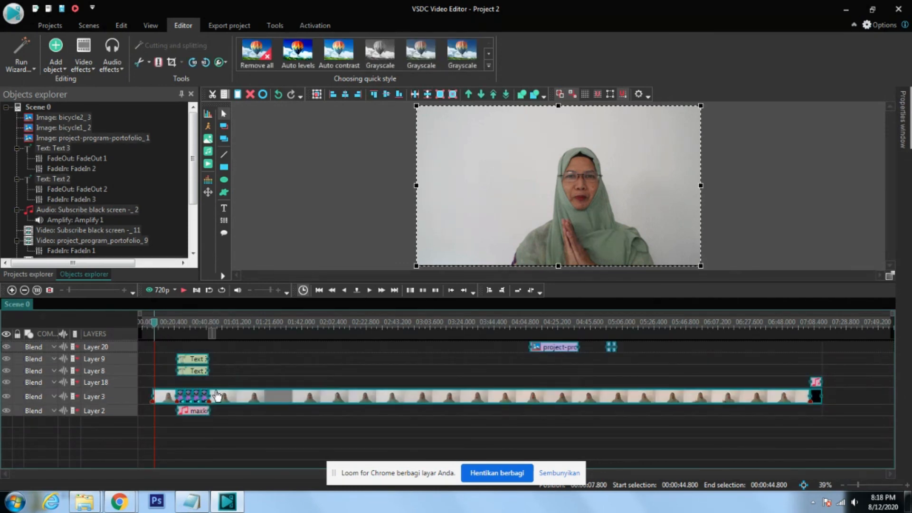
drag(217, 397, 205, 398)
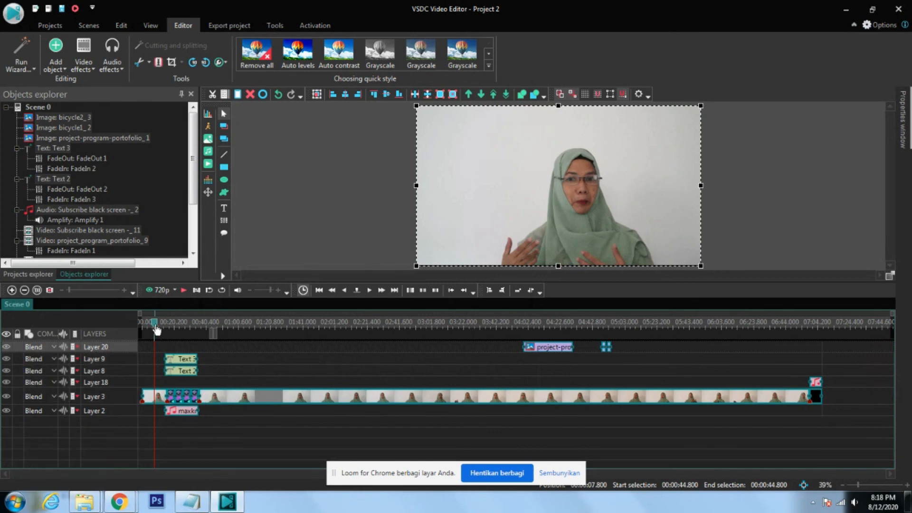
- Play the video from the start to about 00:00:24 to check the trimmed opening and the title sequence
click(142, 322)
click(184, 290)
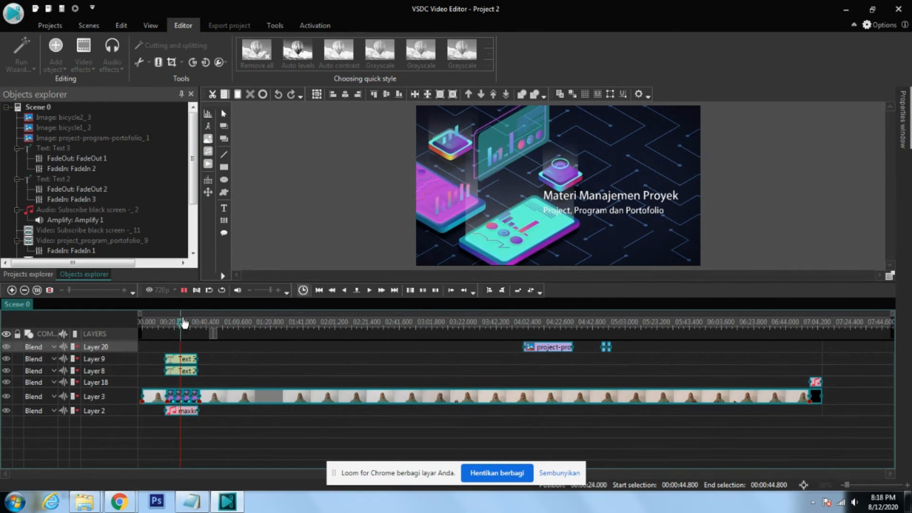
key(space)
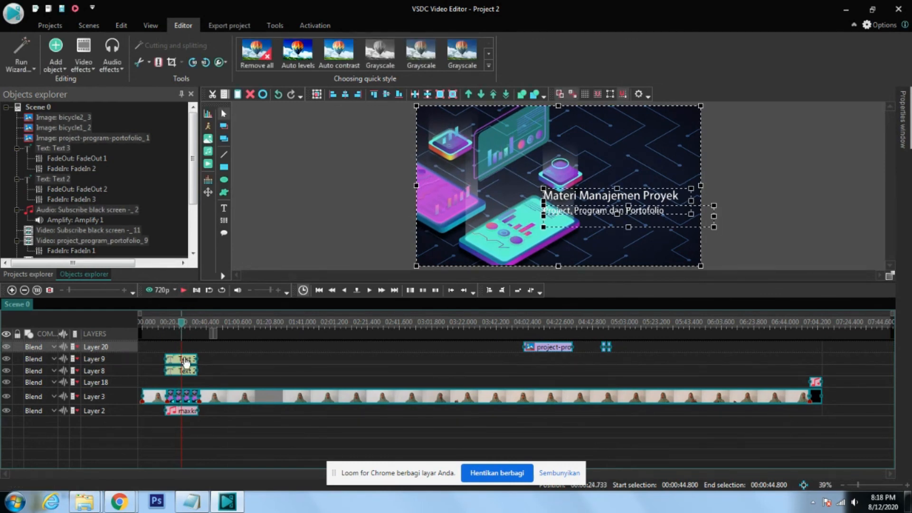